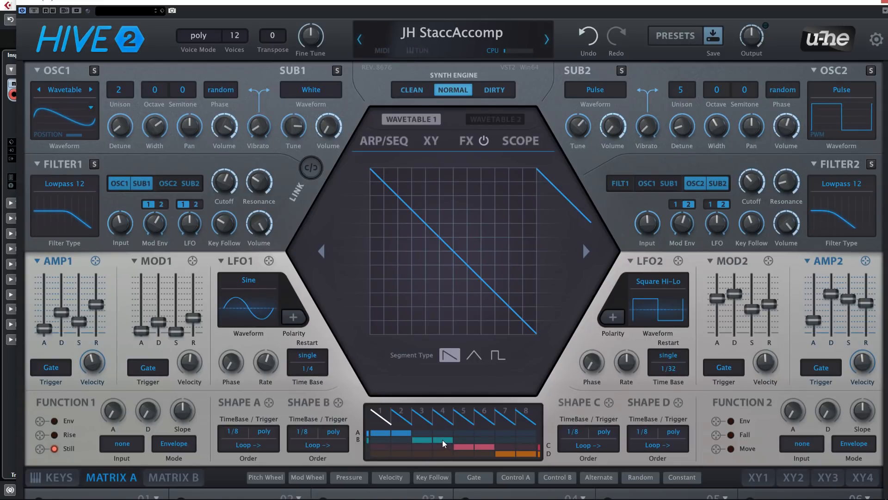
# Display segment 5 and segment 8 of the shape sequencer to examine their curves
pyautogui.click(464, 418)
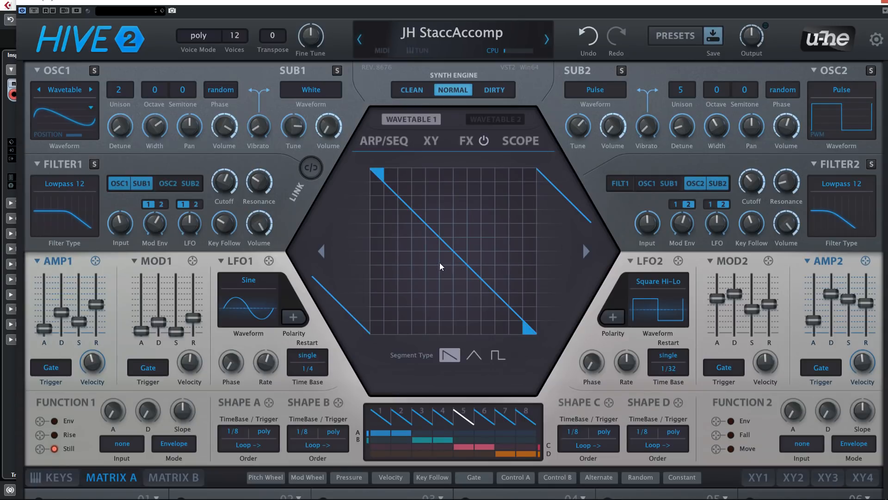
pyautogui.click(524, 418)
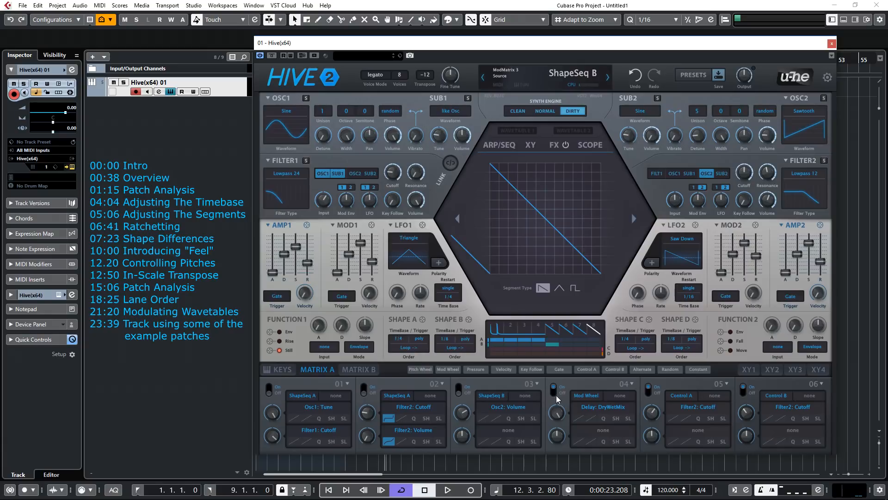
# Switch off modulation matrix slot 06 and open the arpeggiator and sequencer page
pyautogui.click(746, 398)
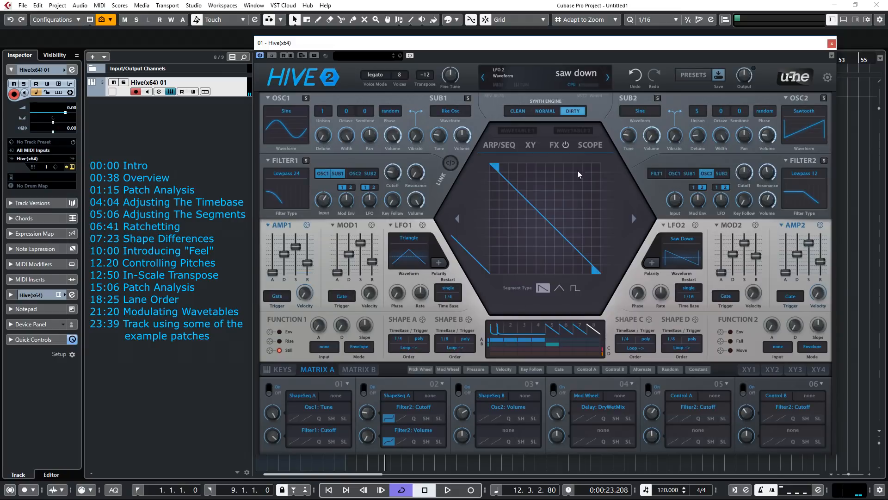
pyautogui.click(493, 146)
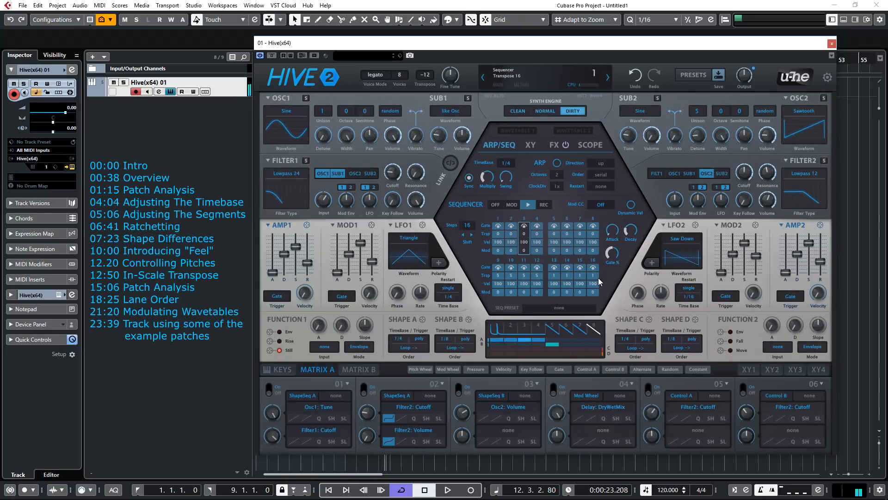
# Set the gates of sequencer steps 1 to 4 to Note
pyautogui.click(495, 227)
pyautogui.click(511, 226)
pyautogui.click(524, 226)
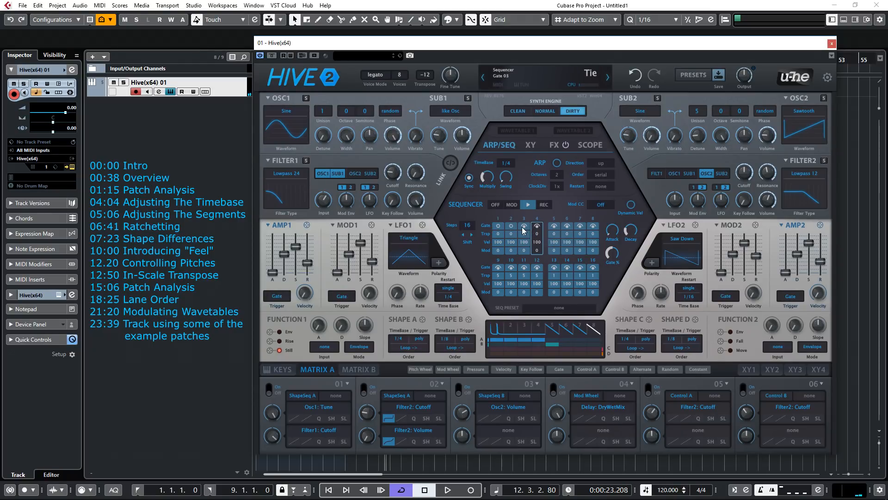
pyautogui.click(538, 228)
pyautogui.click(498, 227)
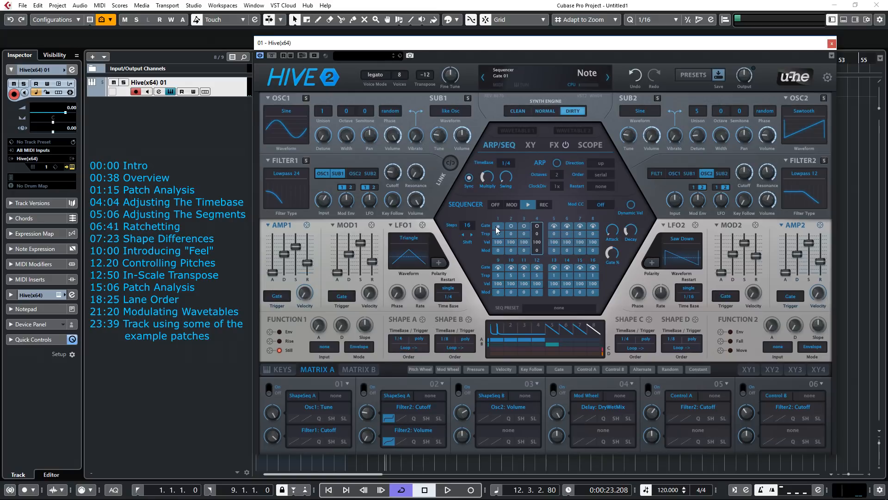
pyautogui.click(511, 226)
pyautogui.click(524, 226)
pyautogui.click(537, 226)
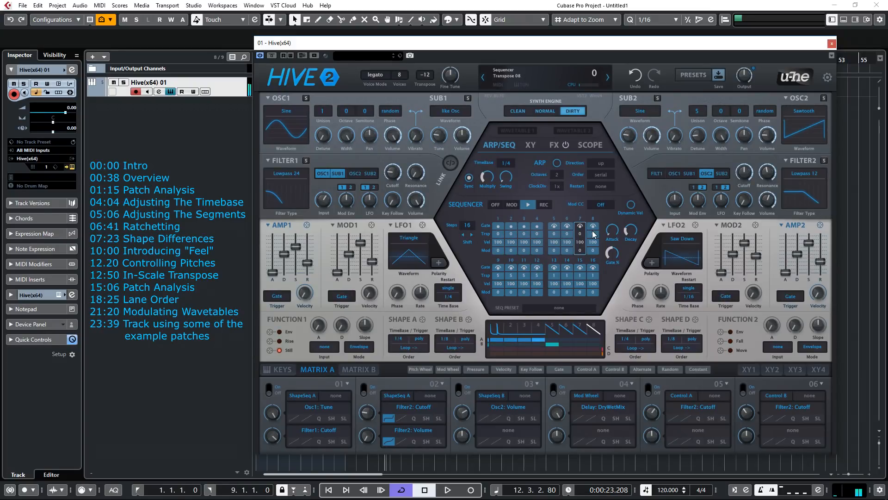
# Restore the gates of sequencer steps 1 to 4 to Tie
pyautogui.click(498, 226)
pyautogui.moveTo(512, 230); pyautogui.dragTo(538, 231)
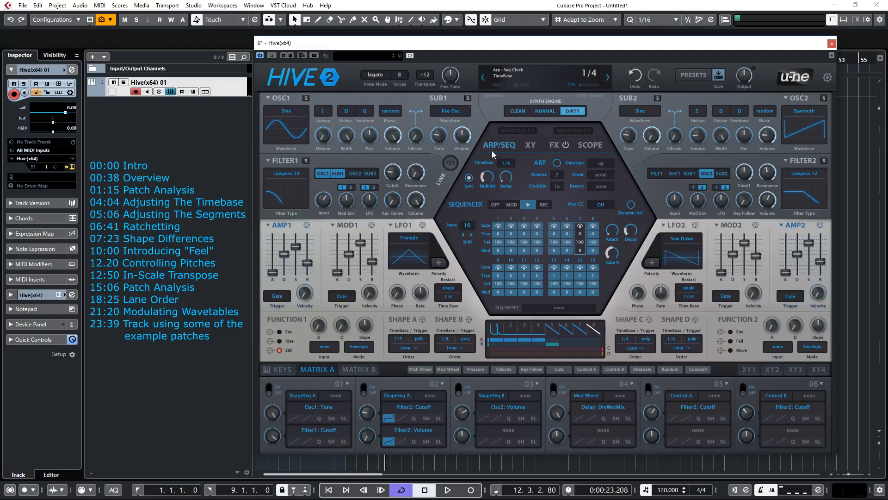
# Show the audio scope and switch the remaining modulation matrix slots back on
pyautogui.click(593, 145)
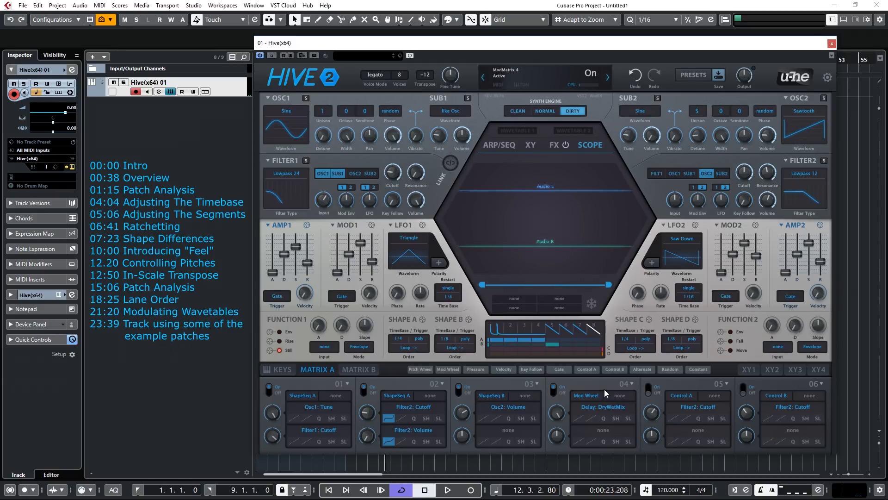
pyautogui.click(744, 389)
# Solo filter 1 and filter 2 in turn to audition each one's part of the patch
pyautogui.click(306, 161)
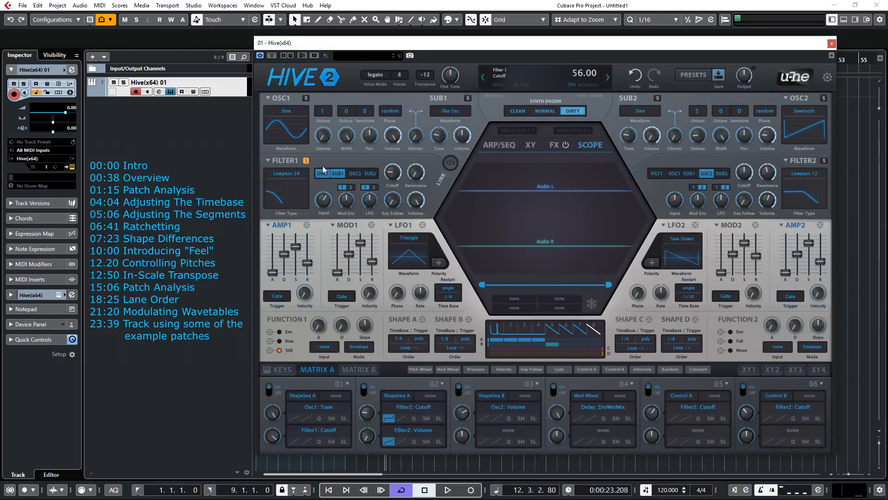
pyautogui.click(824, 160)
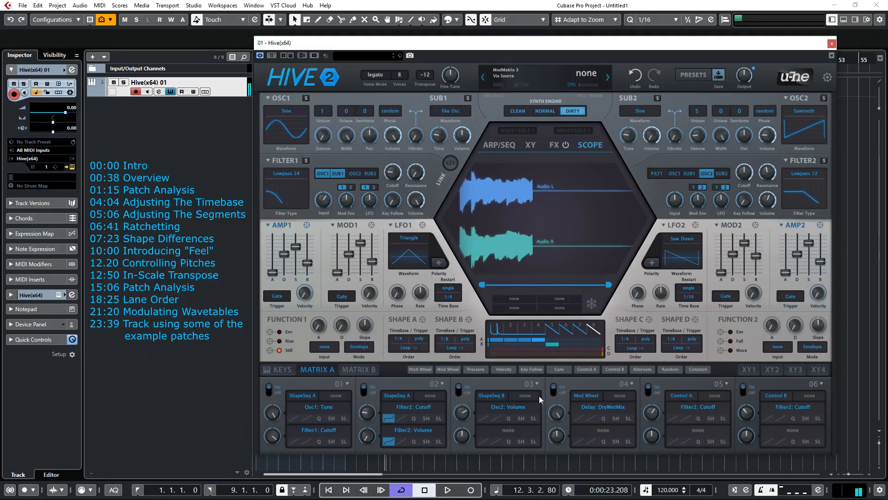
# Try a time base of 1/2 for Shape A and return it to 1/4
pyautogui.click(397, 339)
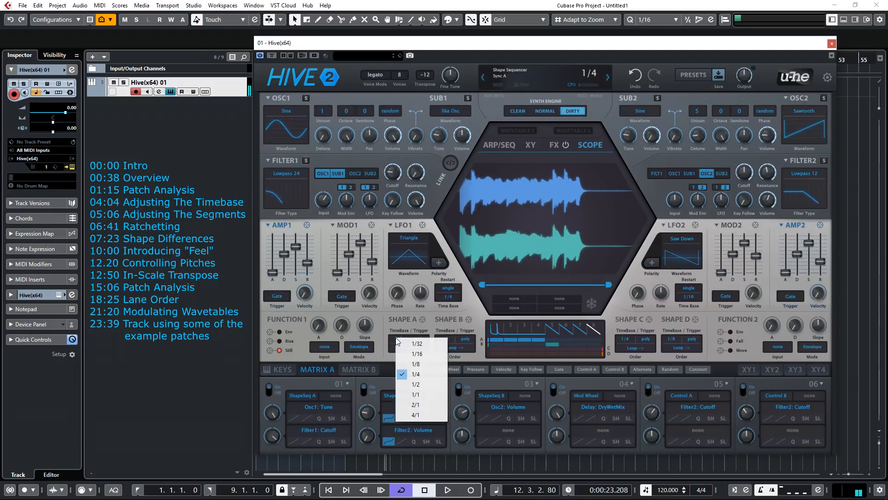
pyautogui.click(422, 384)
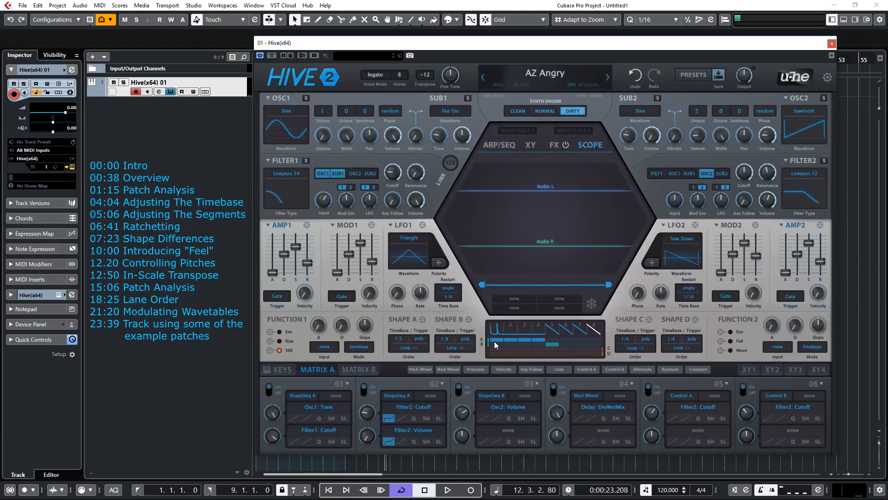
pyautogui.click(407, 342)
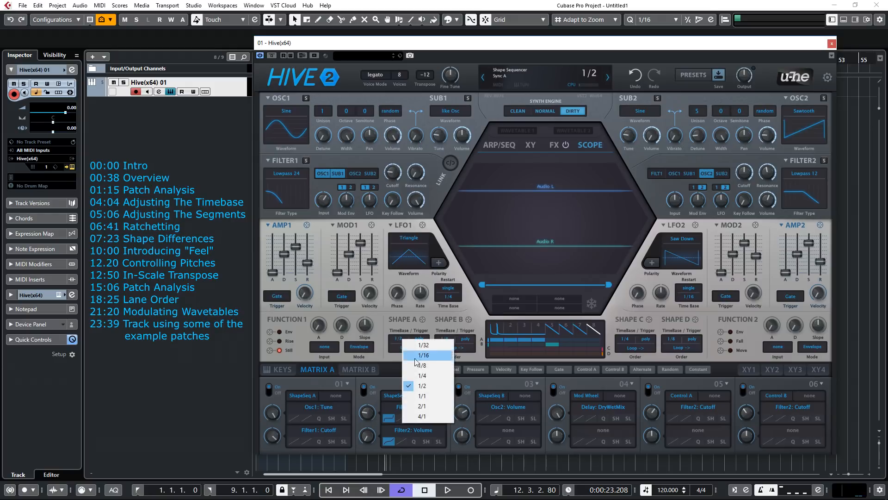
pyautogui.click(426, 376)
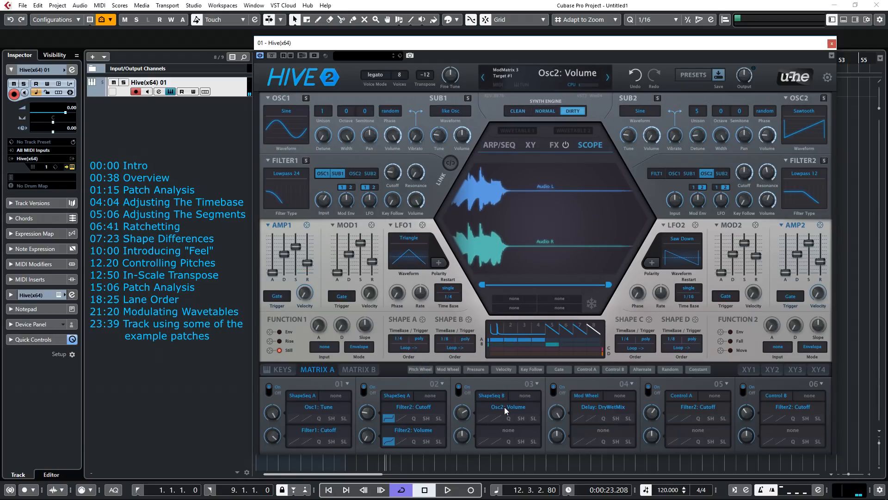
# Try a time base of 1/16 for Shape B and return it to 1/8
pyautogui.click(445, 340)
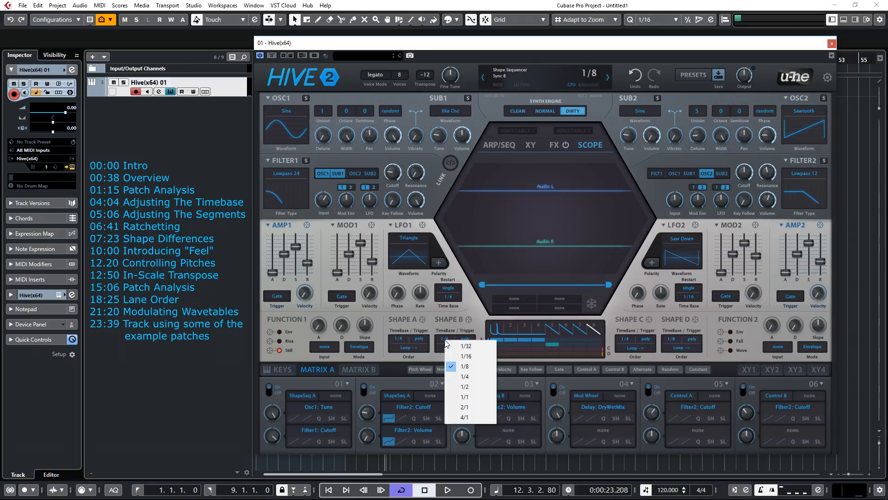
pyautogui.click(474, 357)
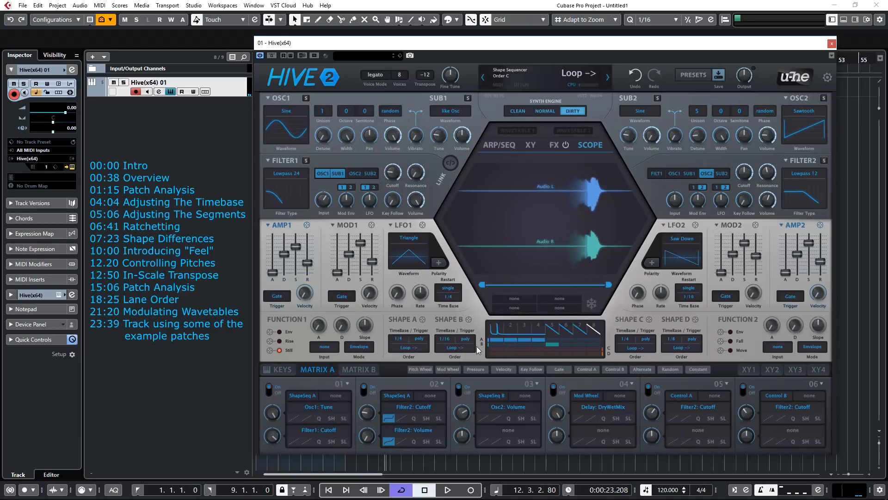
pyautogui.click(442, 341)
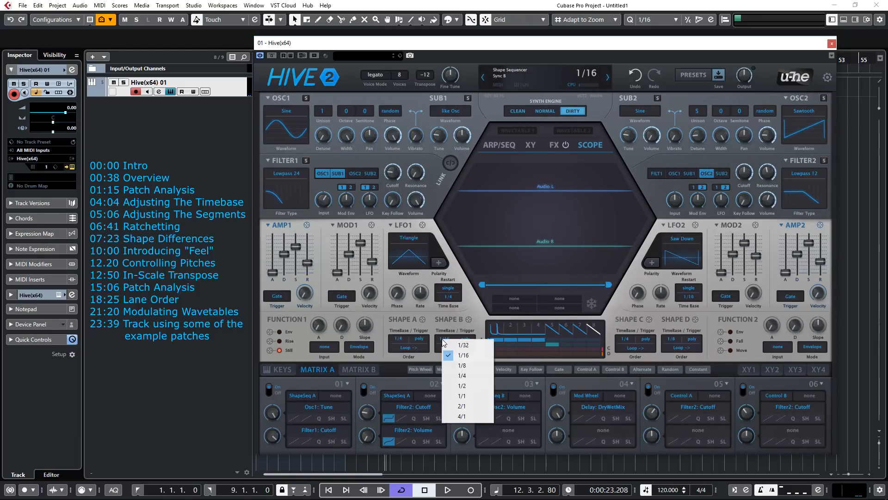
pyautogui.click(461, 368)
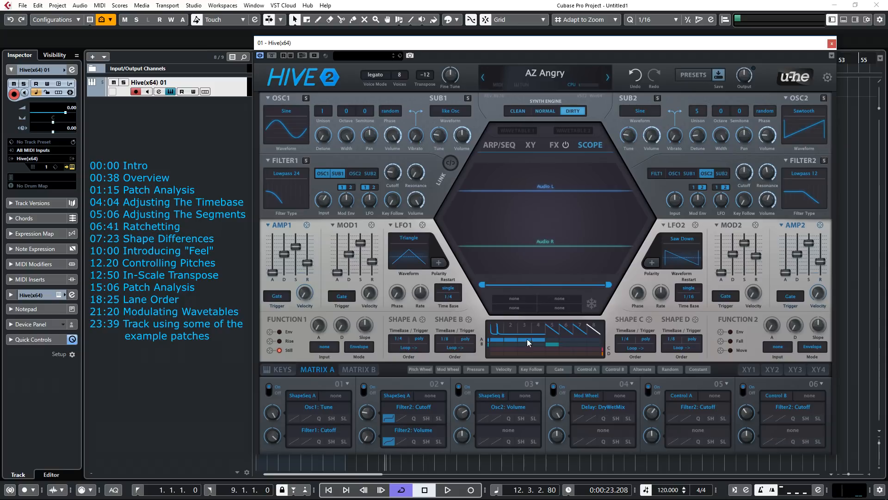
# Solo filter 1 and shape segment 3 of the shape sequencer into a concave curve falling from maximum to zero
pyautogui.click(306, 161)
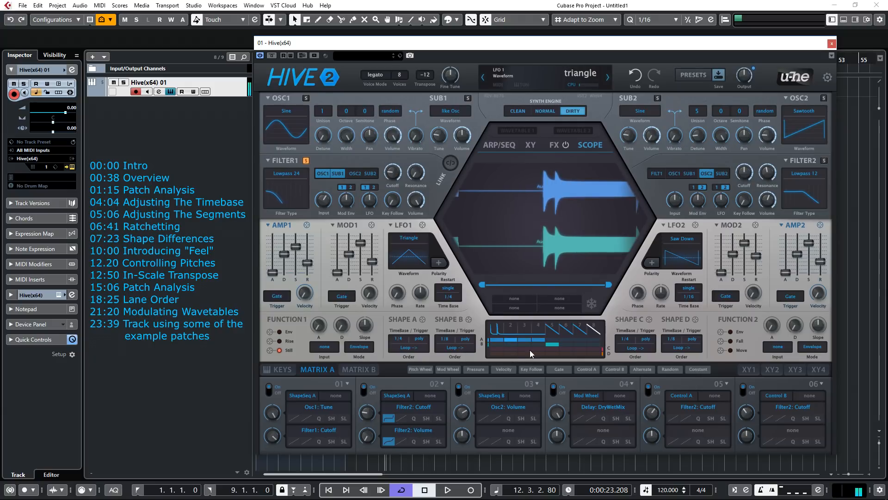
pyautogui.click(525, 332)
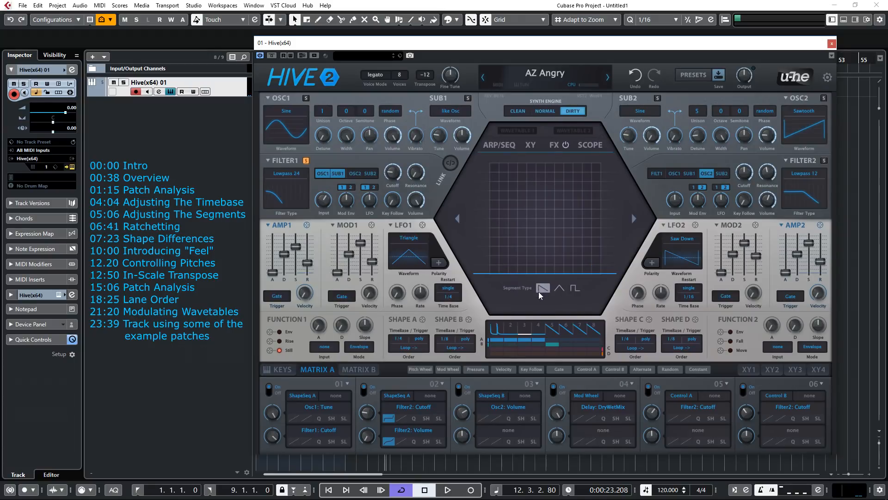
pyautogui.moveTo(495, 271); pyautogui.dragTo(493, 164)
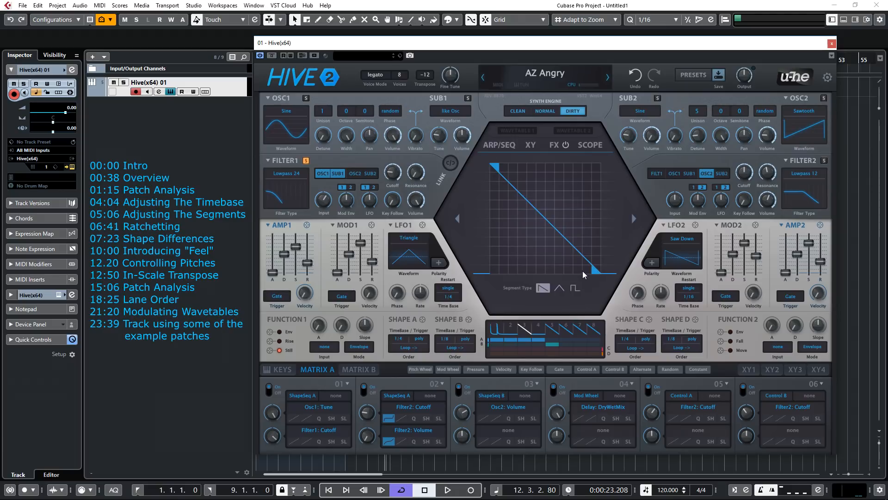
pyautogui.moveTo(542, 221); pyautogui.dragTo(518, 274)
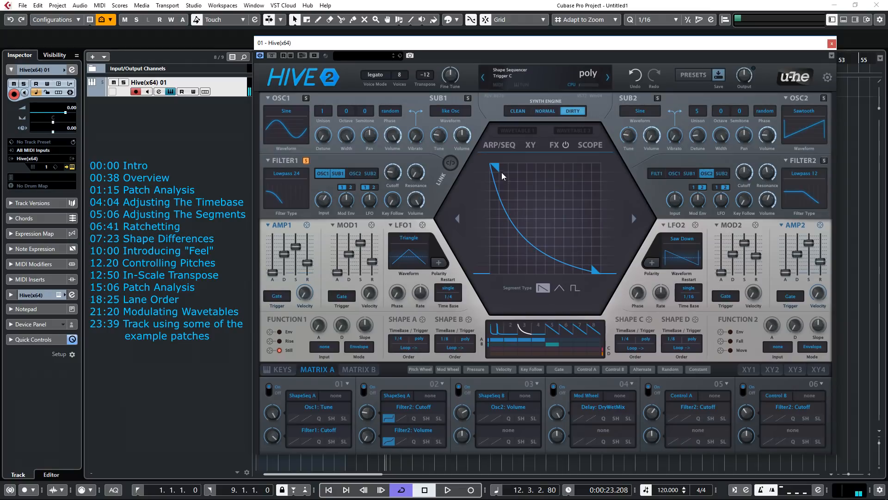
pyautogui.moveTo(498, 168)
pyautogui.mouseDown()
pyautogui.moveTo(489, 218)
pyautogui.moveTo(494, 166)
pyautogui.mouseUp()
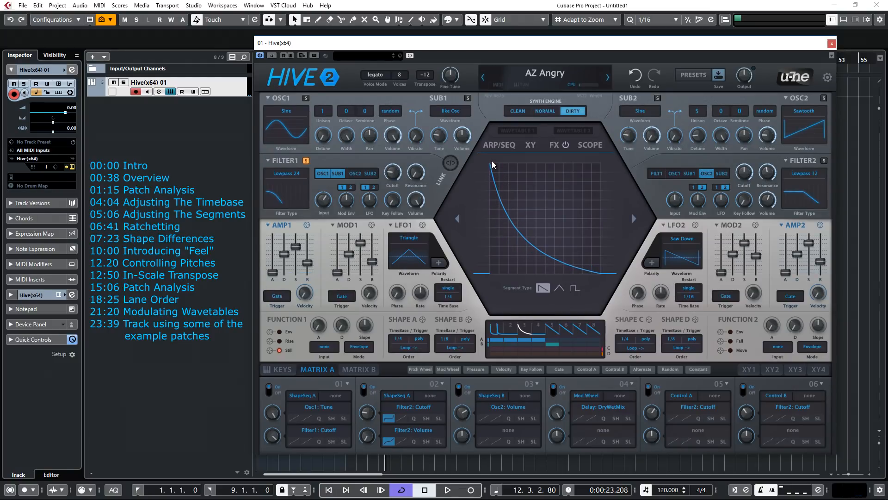
# Try segment 3 as a rising shape from zero to maximum and bend its curve
pyautogui.moveTo(589, 266); pyautogui.dragTo(611, 157)
pyautogui.moveTo(491, 169); pyautogui.dragTo(493, 293)
pyautogui.moveTo(540, 214); pyautogui.dragTo(549, 242)
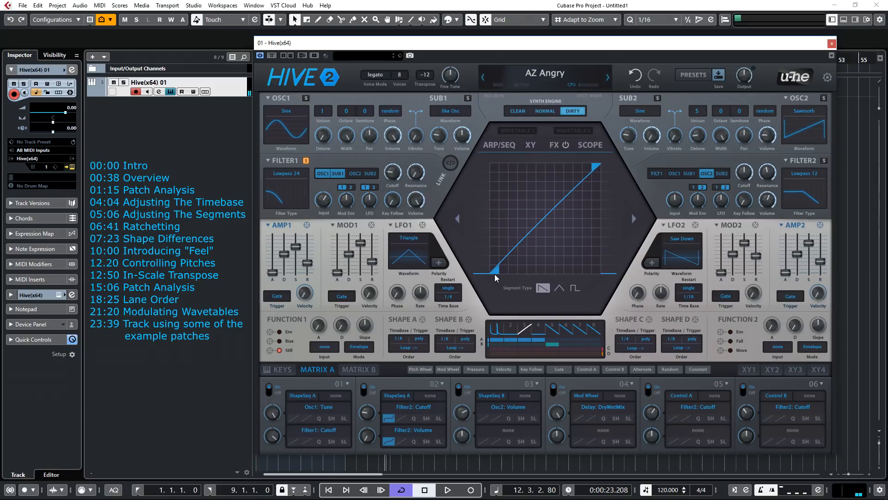
# Reshape segment 3 into a steep concave decay starting at maximum and ending at zero
pyautogui.moveTo(496, 271); pyautogui.dragTo(485, 155)
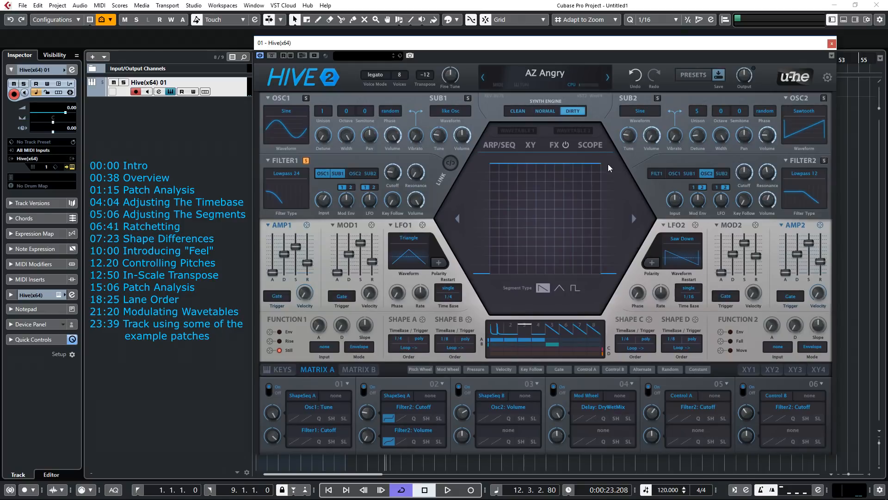
pyautogui.moveTo(600, 164); pyautogui.dragTo(606, 286)
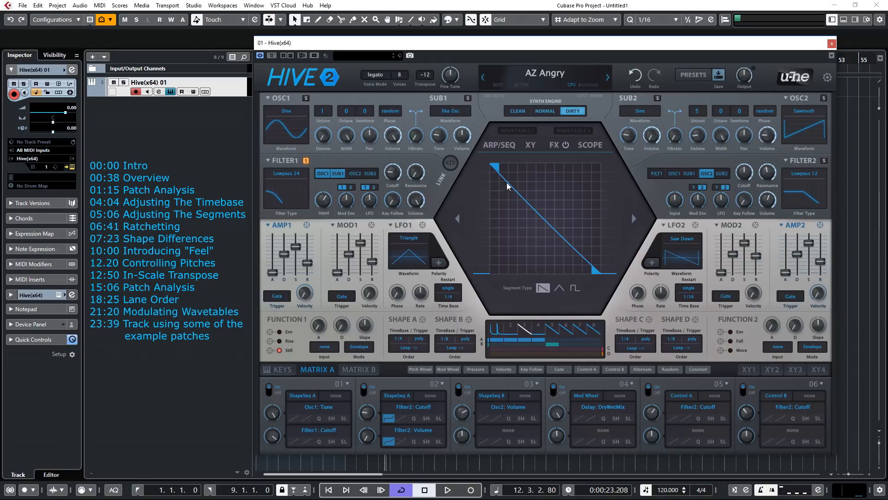
pyautogui.moveTo(524, 218); pyautogui.dragTo(493, 291)
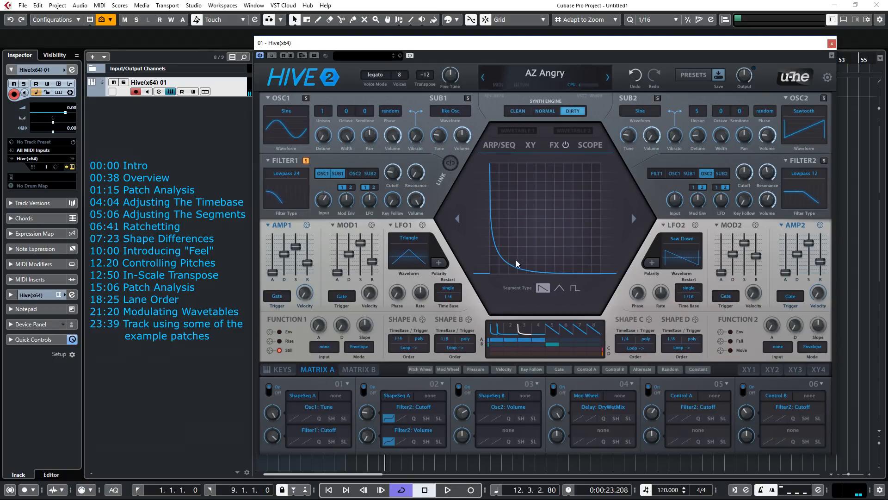
# Try a raised end level and a lowered start level on segment 3, returning each to its original level
pyautogui.moveTo(596, 268); pyautogui.dragTo(598, 239)
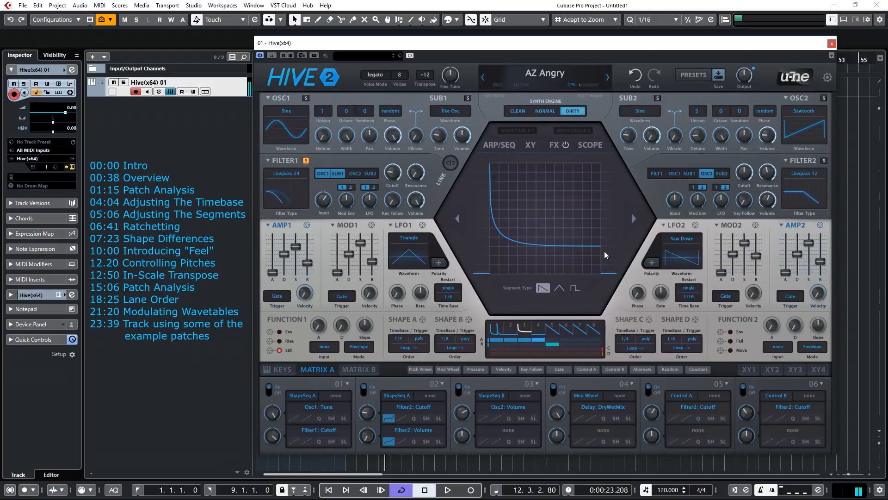
pyautogui.moveTo(595, 243); pyautogui.dragTo(593, 272)
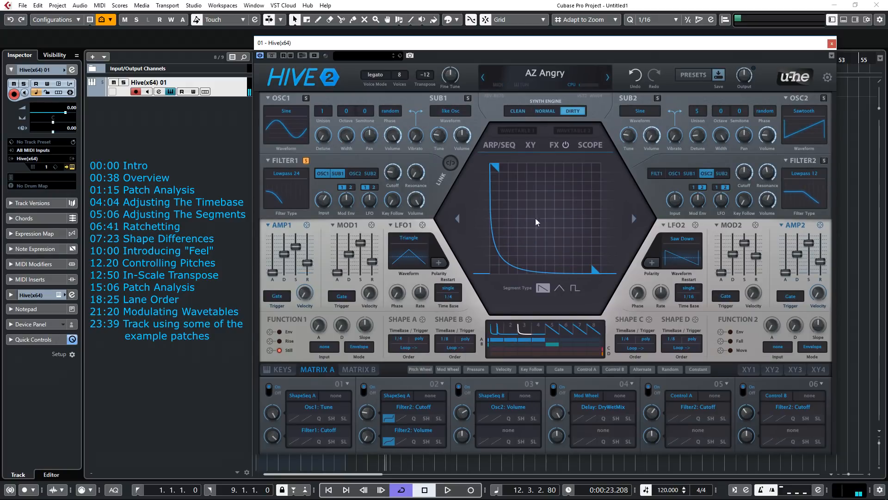
pyautogui.moveTo(495, 169); pyautogui.dragTo(496, 203)
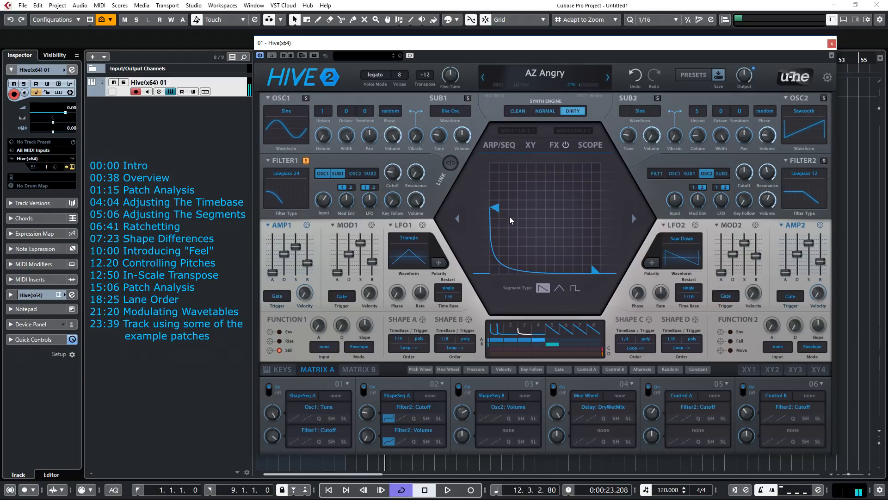
pyautogui.moveTo(497, 207); pyautogui.dragTo(495, 147)
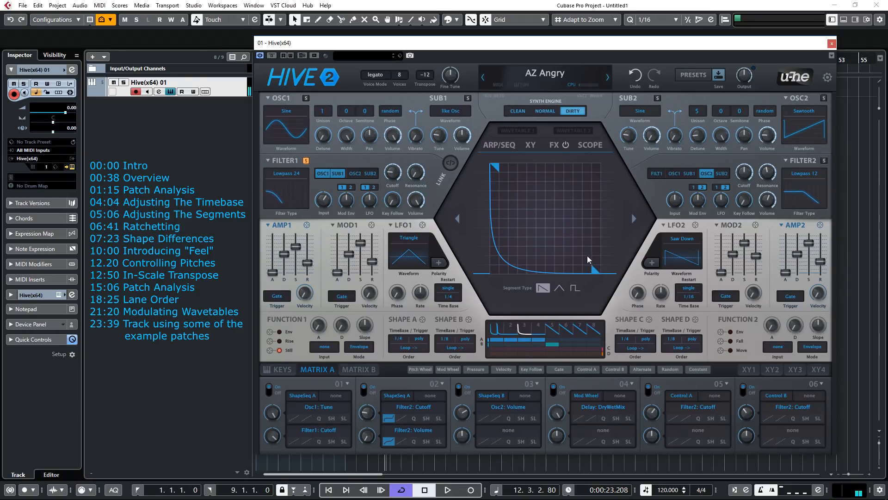
# Ratchet segment 3 by varying its number of repeats between two, four and three
pyautogui.doubleClick(548, 218)
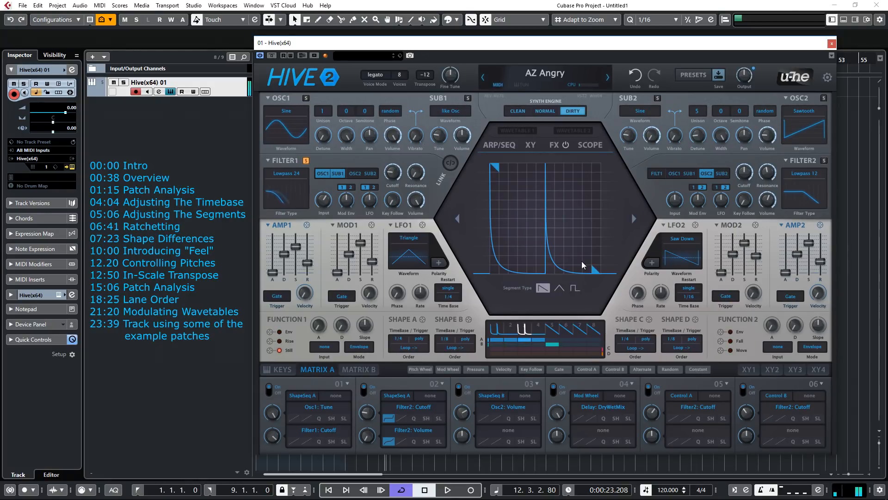
pyautogui.scroll(2, 560, 240)
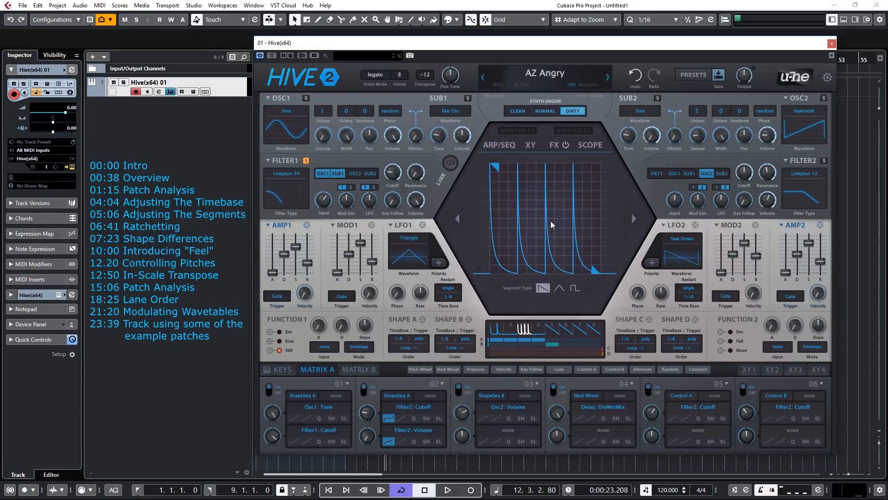
pyautogui.scroll(-6, 551, 220)
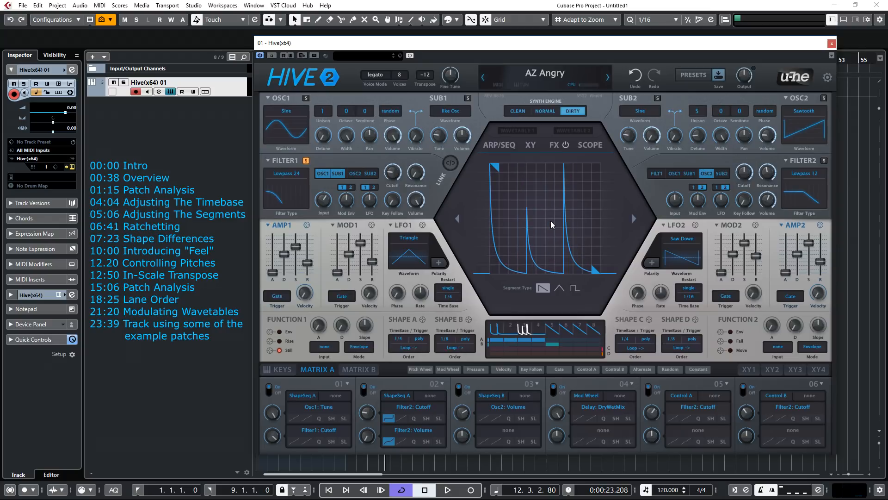
# Return segment 3 to a single repeat, straighten its slope and try the triangle segment type
pyautogui.scroll(-1, 550, 221)
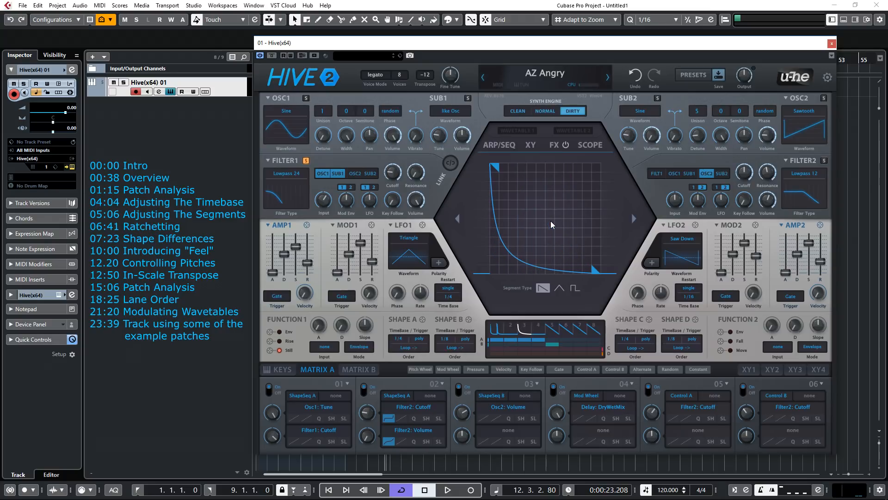
pyautogui.moveTo(532, 245); pyautogui.dragTo(609, 150)
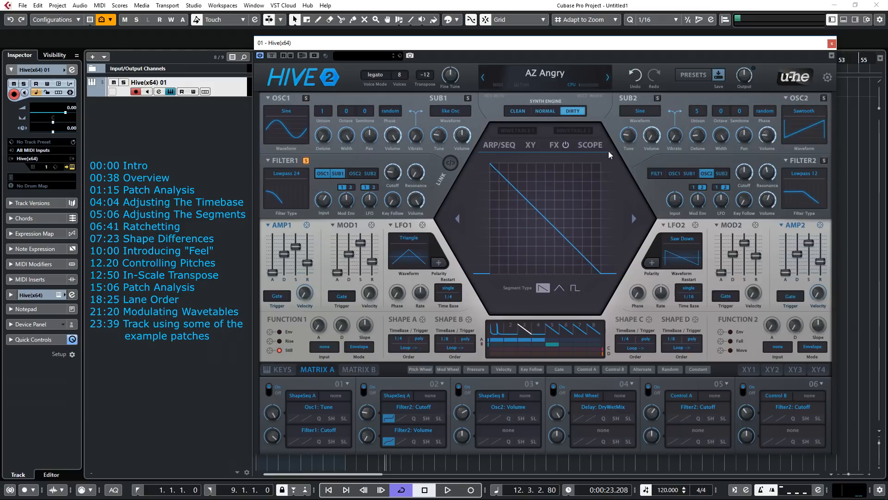
pyautogui.click(558, 290)
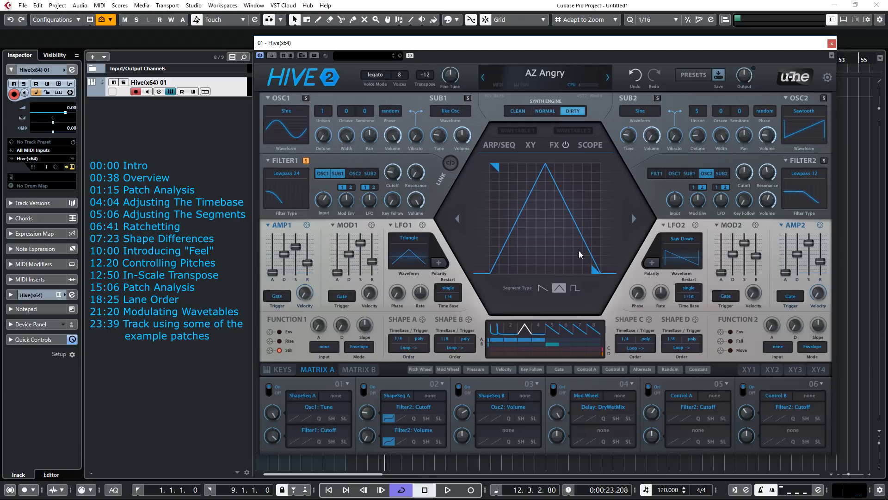
# Try a lowered peak and raised base on segment 3's triangle, ending with a fairly high peak and a zero base
pyautogui.moveTo(495, 170); pyautogui.dragTo(498, 212)
pyautogui.moveTo(591, 271); pyautogui.dragTo(599, 241)
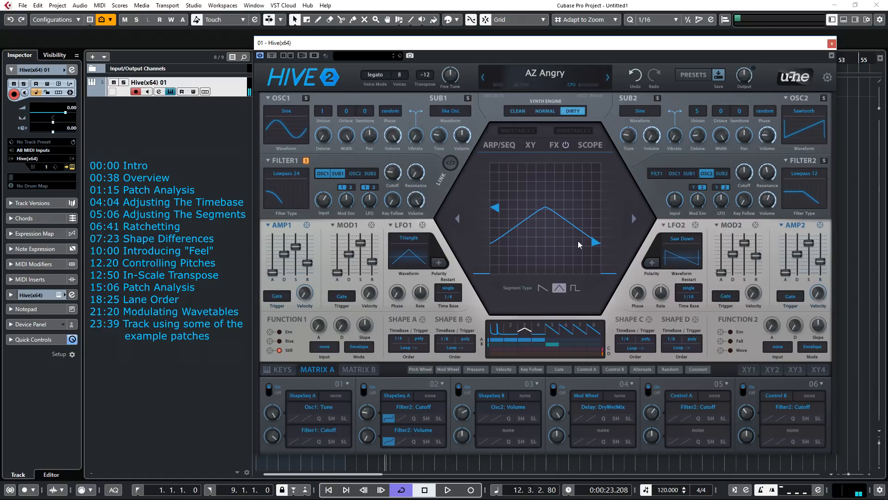
pyautogui.moveTo(494, 207); pyautogui.dragTo(498, 182)
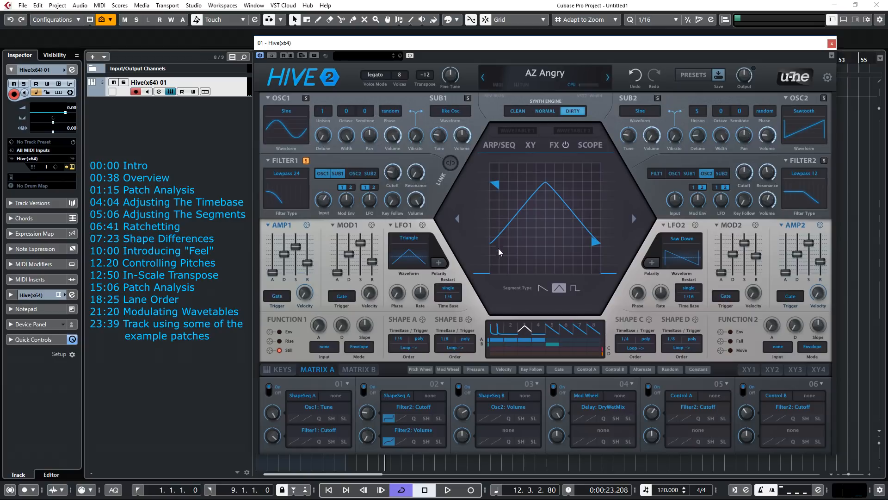
pyautogui.moveTo(597, 242); pyautogui.dragTo(597, 257)
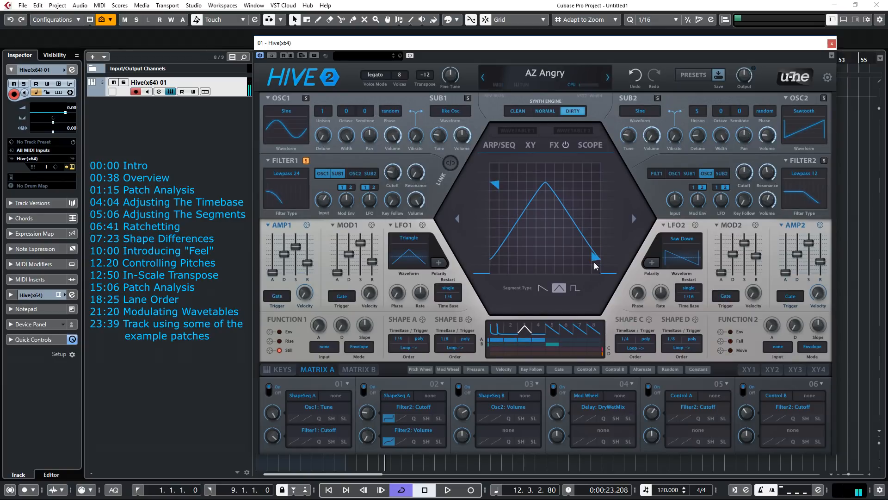
pyautogui.moveTo(594, 259); pyautogui.dragTo(597, 272)
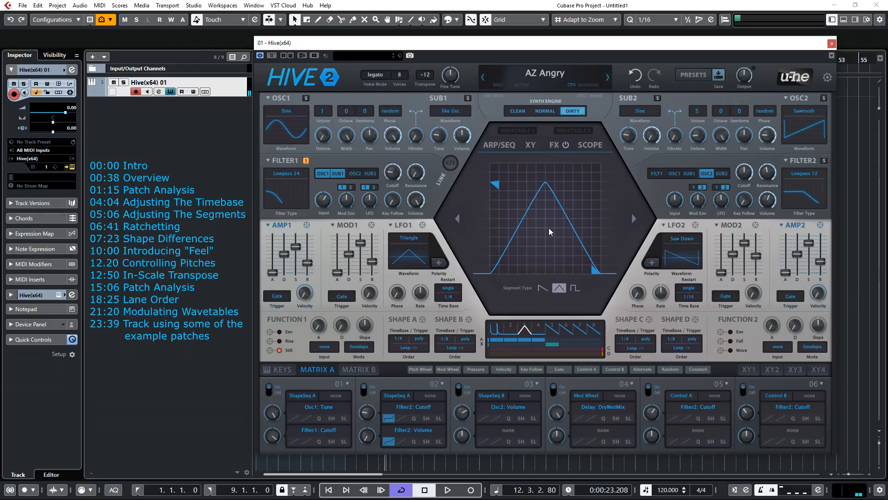
# Try a sharp concave spike, a rounded bell and a softer concave peak as curves for segment 3's triangle
pyautogui.moveTo(549, 227); pyautogui.dragTo(555, 294)
pyautogui.moveTo(562, 225); pyautogui.dragTo(566, 239)
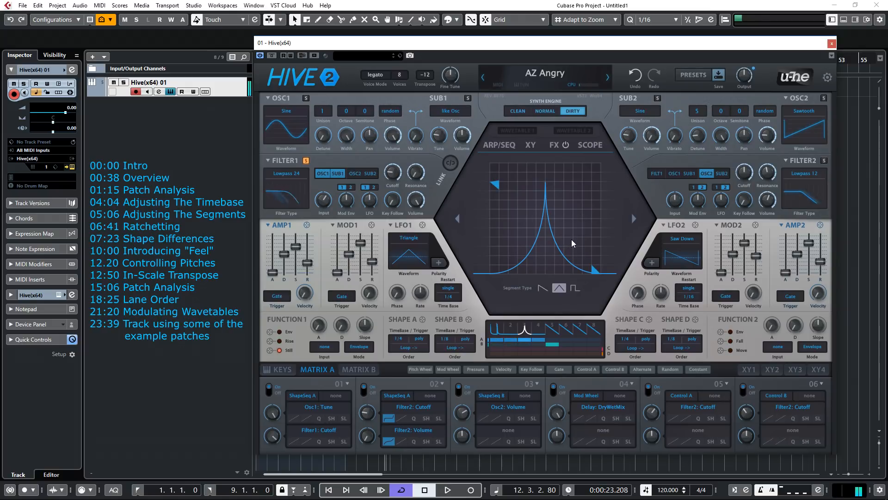
pyautogui.moveTo(569, 239); pyautogui.dragTo(583, 163)
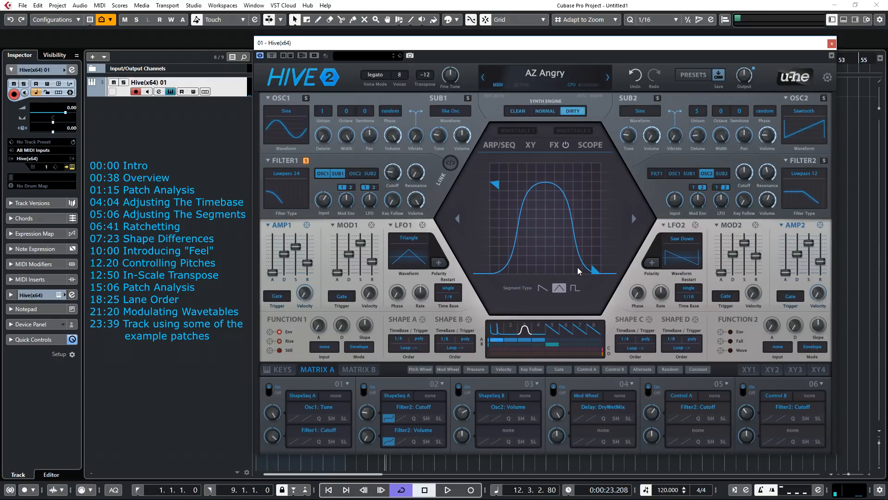
pyautogui.moveTo(545, 253); pyautogui.dragTo(555, 271)
pyautogui.moveTo(543, 221); pyautogui.dragTo(547, 267)
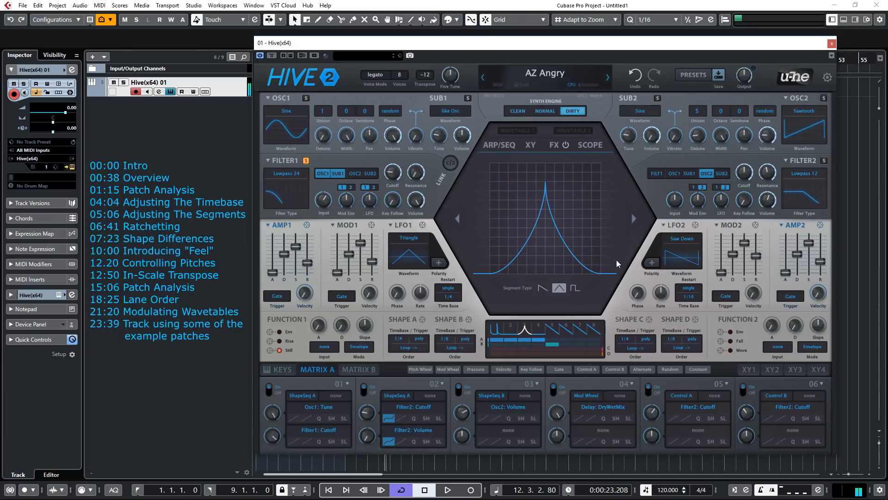
# Try the pulse type on segment 3 with its high level at about half and its low level at about one fifth
pyautogui.click(574, 288)
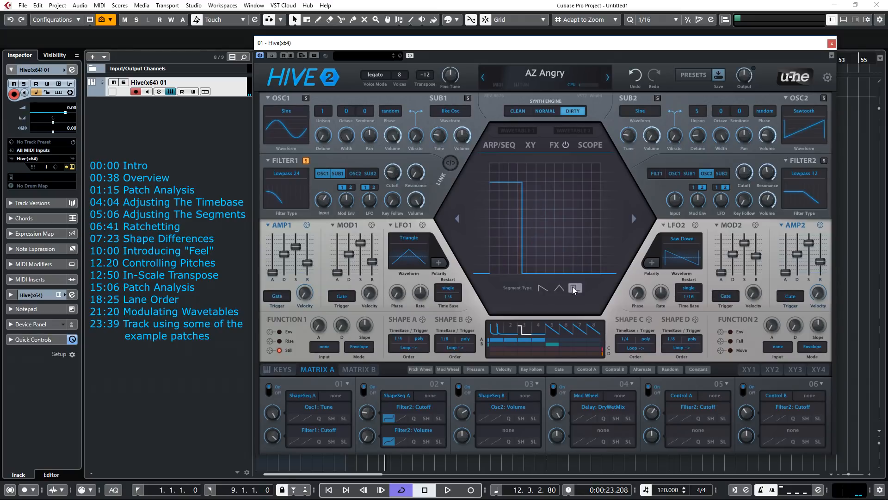
pyautogui.moveTo(498, 184); pyautogui.dragTo(499, 164)
pyautogui.moveTo(498, 170); pyautogui.dragTo(494, 224)
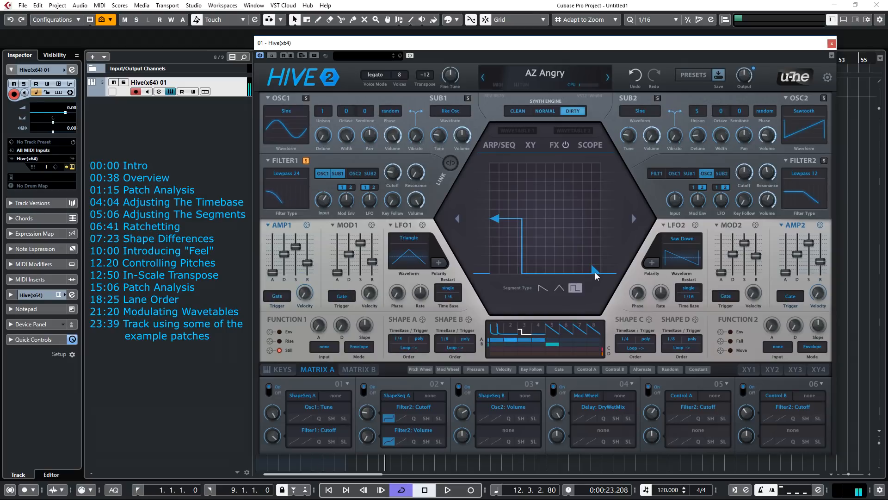
pyautogui.moveTo(595, 272); pyautogui.dragTo(598, 249)
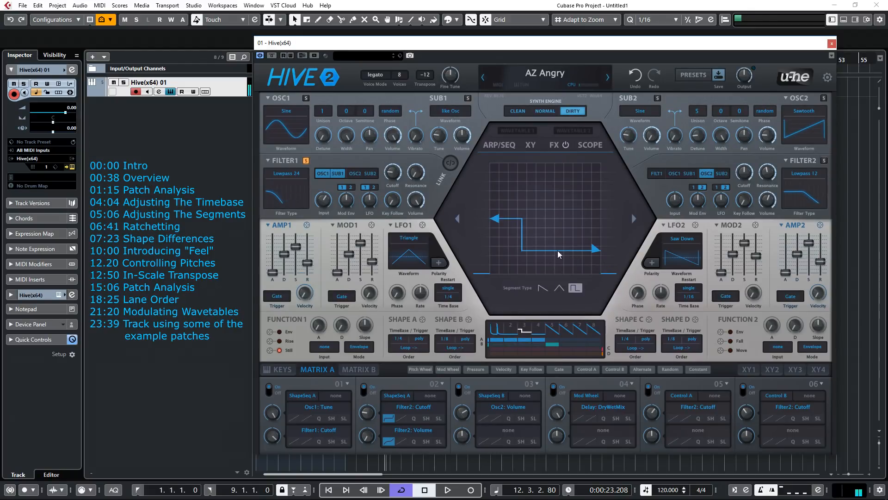
# Try segment 3's pulse with four repeats, raising its high level to about 75% and its low level to about 35%
pyautogui.moveTo(553, 242); pyautogui.dragTo(552, 242)
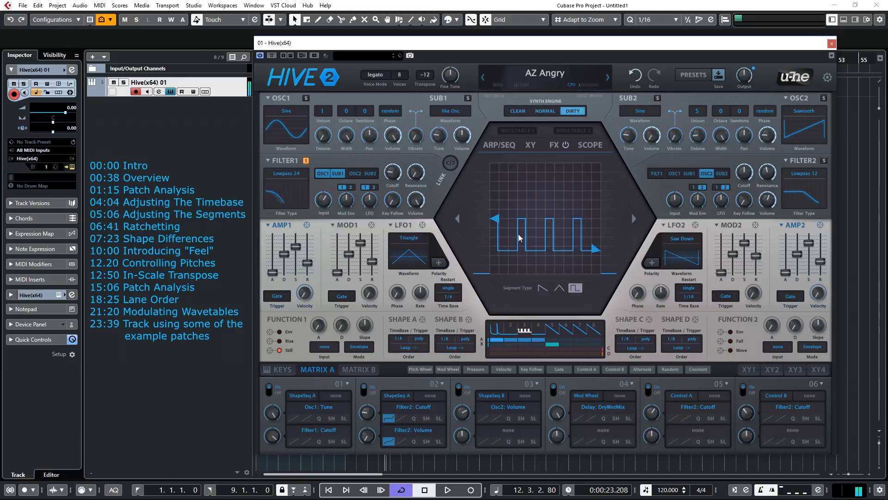
pyautogui.moveTo(500, 220); pyautogui.dragTo(500, 190)
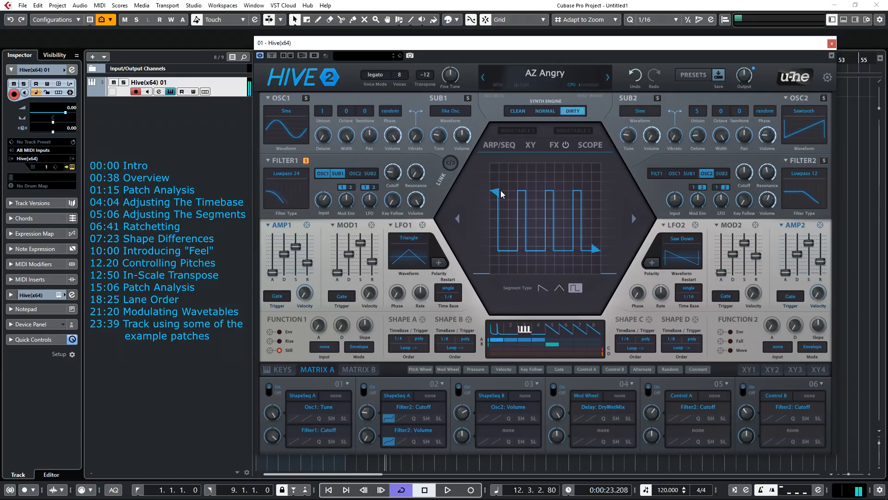
pyautogui.moveTo(593, 252); pyautogui.dragTo(595, 235)
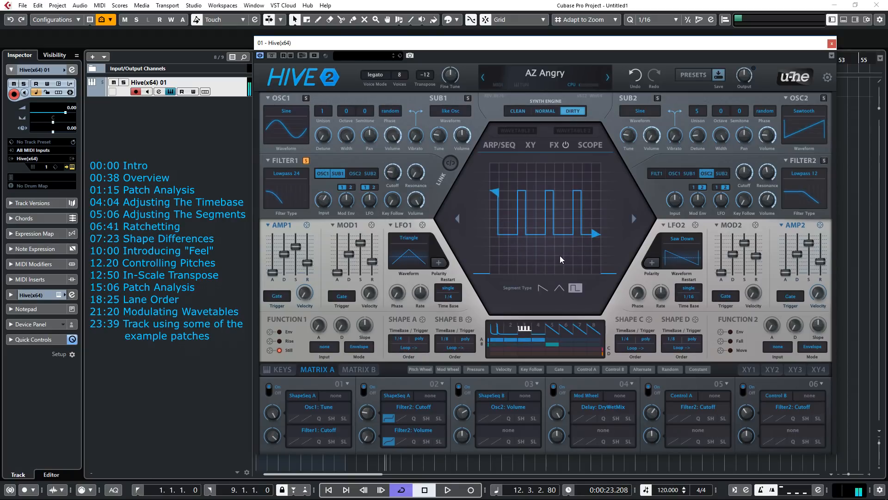
# Try a wide and a very narrow pulse width on segment 3, lowering the high level to about 55% and the low level to zero
pyautogui.moveTo(548, 252); pyautogui.dragTo(571, 162)
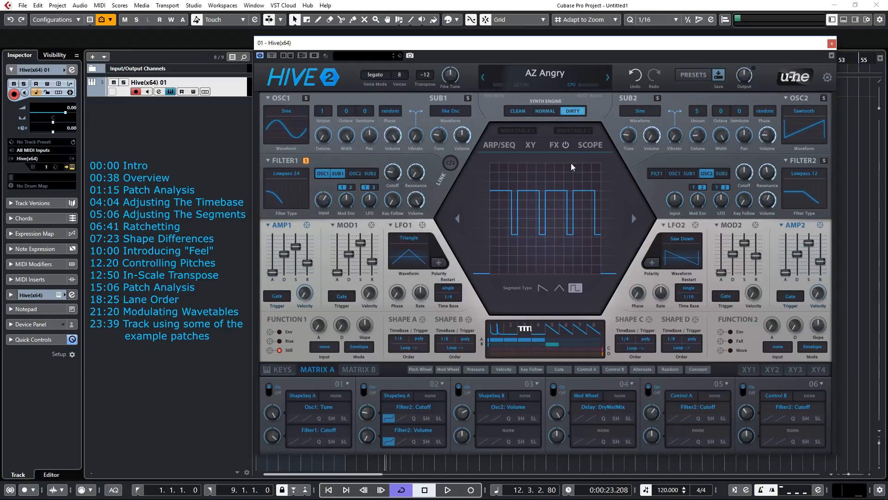
pyautogui.moveTo(544, 268); pyautogui.dragTo(568, 192)
pyautogui.moveTo(495, 194); pyautogui.dragTo(499, 229)
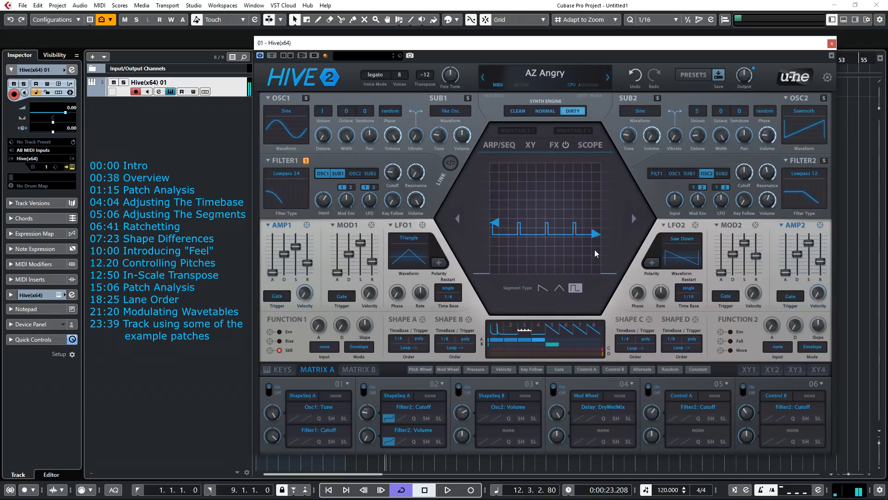
pyautogui.moveTo(597, 237); pyautogui.dragTo(597, 272)
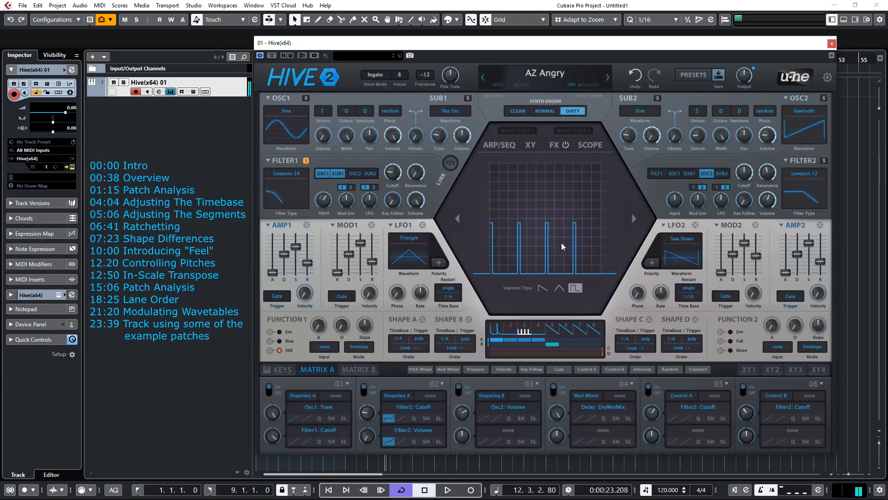
pyautogui.moveTo(502, 223)
pyautogui.mouseDown()
pyautogui.moveTo(502, 193)
pyautogui.moveTo(495, 237)
pyautogui.moveTo(499, 212)
pyautogui.mouseUp()
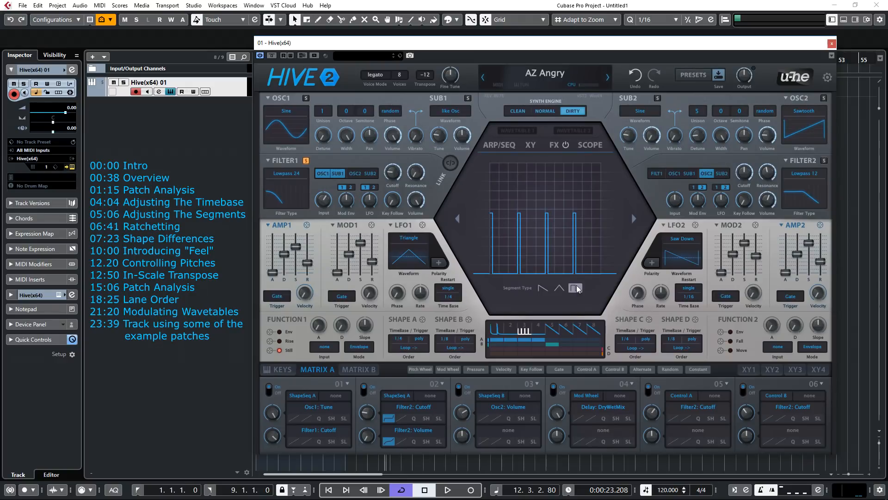
# Restore segment 3 to a single sawtooth-type segment with a steep concave decay from maximum to zero
pyautogui.click(543, 288)
pyautogui.moveTo(555, 212); pyautogui.dragTo(567, 242)
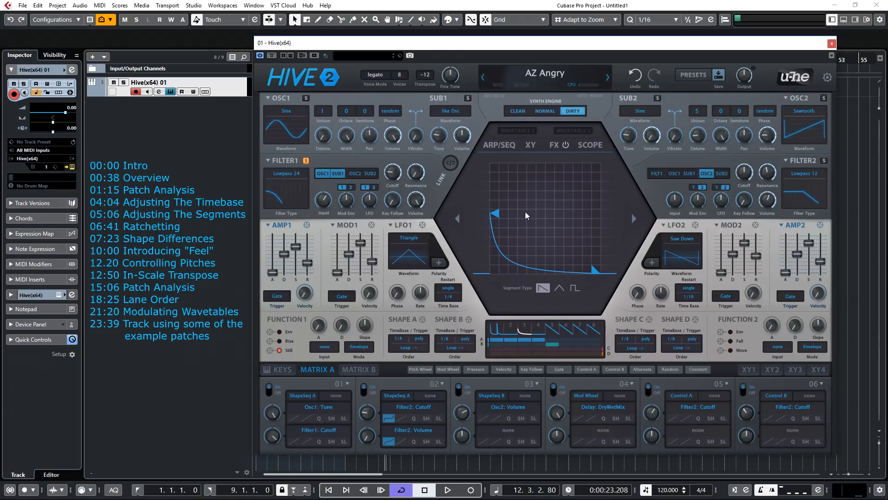
pyautogui.moveTo(495, 215); pyautogui.dragTo(499, 156)
pyautogui.moveTo(528, 245); pyautogui.dragTo(523, 261)
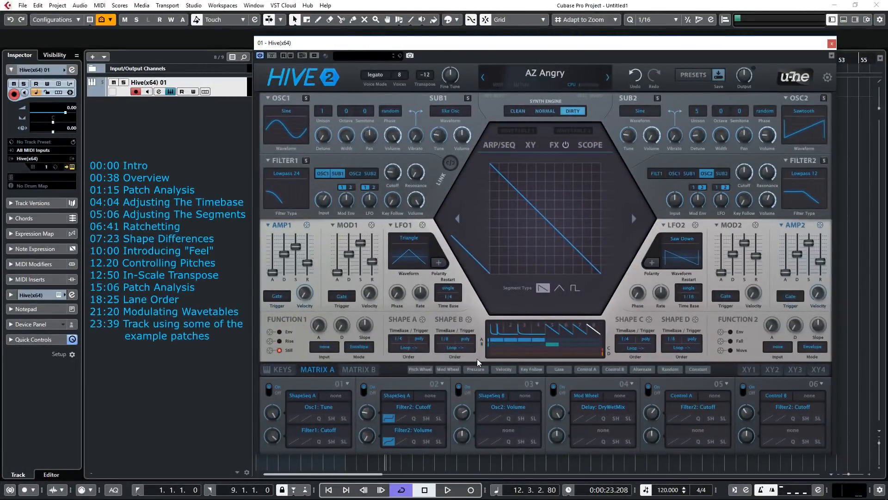
# Solo Filter 2 and set Shape B's time base to 1/16
pyautogui.click(823, 161)
pyautogui.click(446, 338)
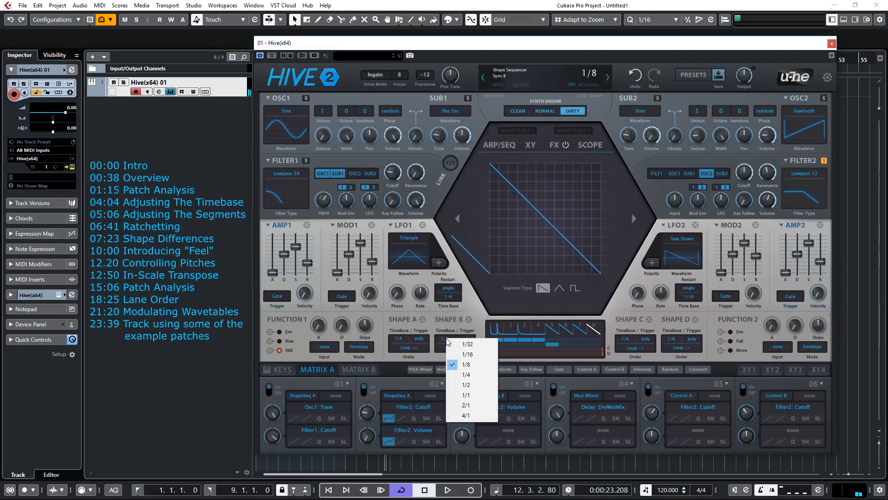
pyautogui.click(471, 354)
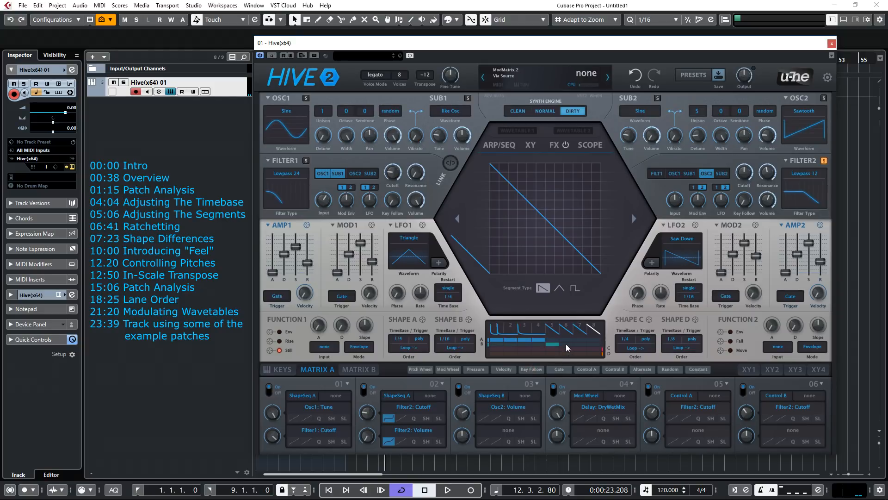
# Extend Shape B's lane to cover segments 5 through 8
pyautogui.click(579, 345)
pyautogui.click(595, 345)
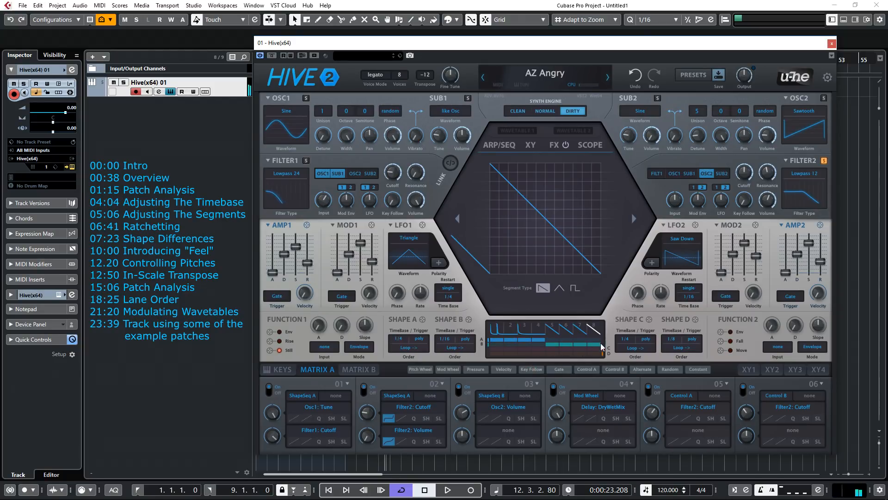
# Lower the start levels of segments 6 and 8 to about 40% and 45% to accent the other segments
pyautogui.click(571, 332)
pyautogui.moveTo(496, 176); pyautogui.dragTo(479, 213)
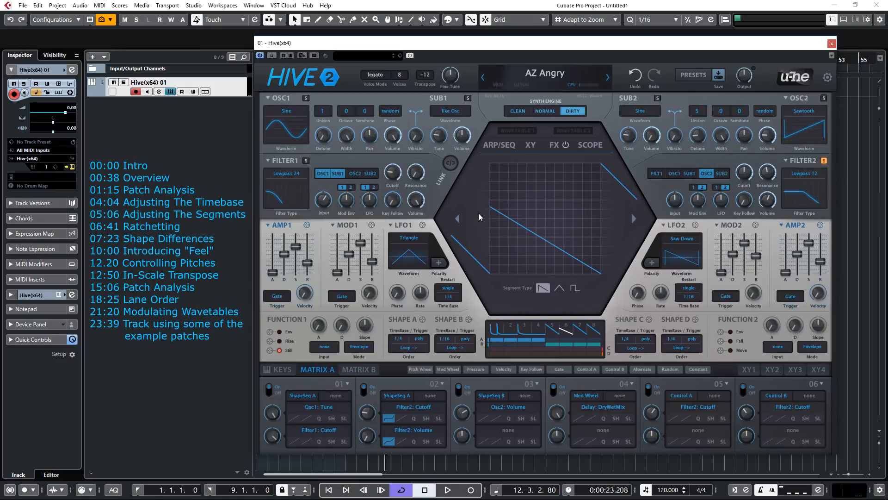
pyautogui.click(594, 331)
pyautogui.moveTo(493, 169); pyautogui.dragTo(478, 216)
pyautogui.moveTo(502, 206); pyautogui.dragTo(493, 225)
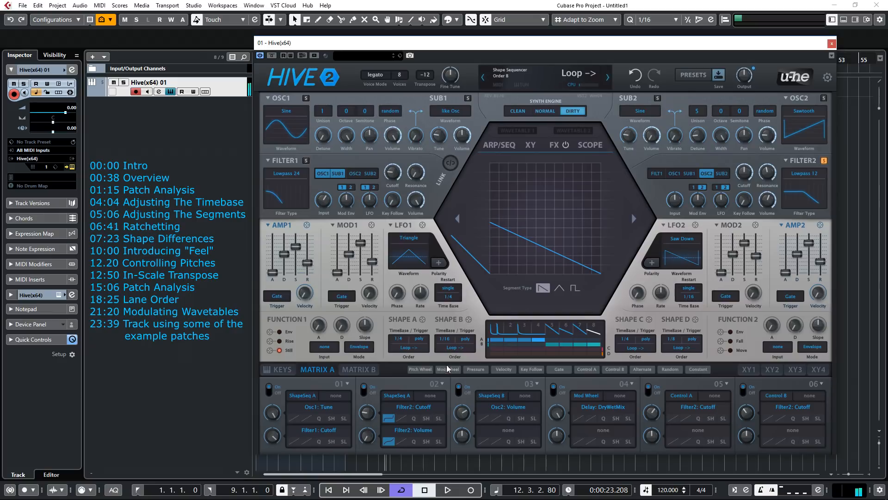
pyautogui.click(566, 340)
pyautogui.moveTo(495, 211); pyautogui.dragTo(487, 234)
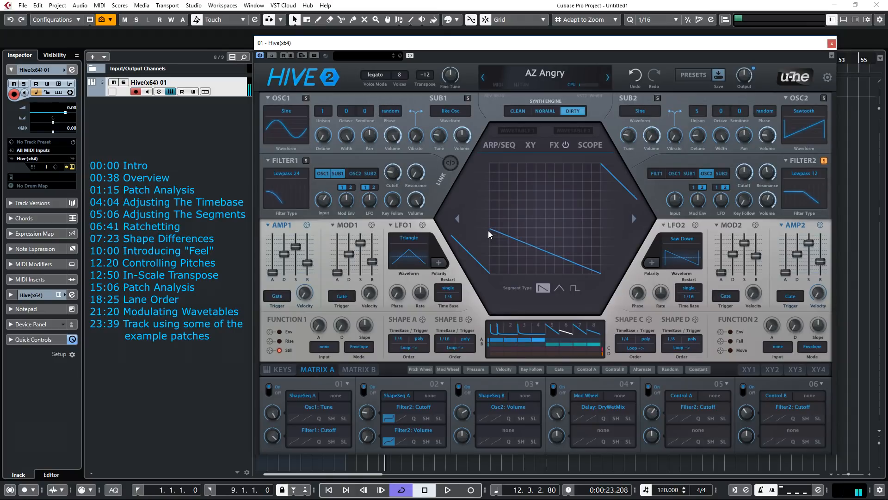
# Set Shape B's time base to 1/8 and raise the start levels of segments 6 and 8 to about 50% and 57%
pyautogui.click(446, 341)
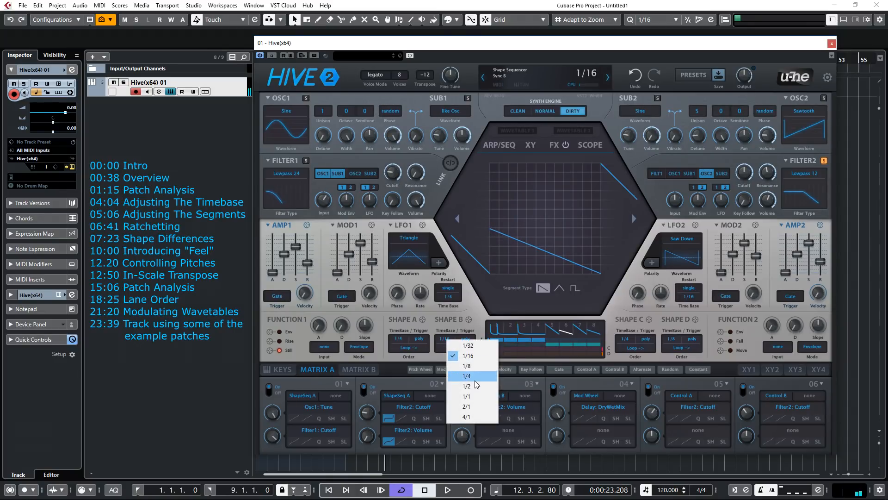
pyautogui.click(468, 366)
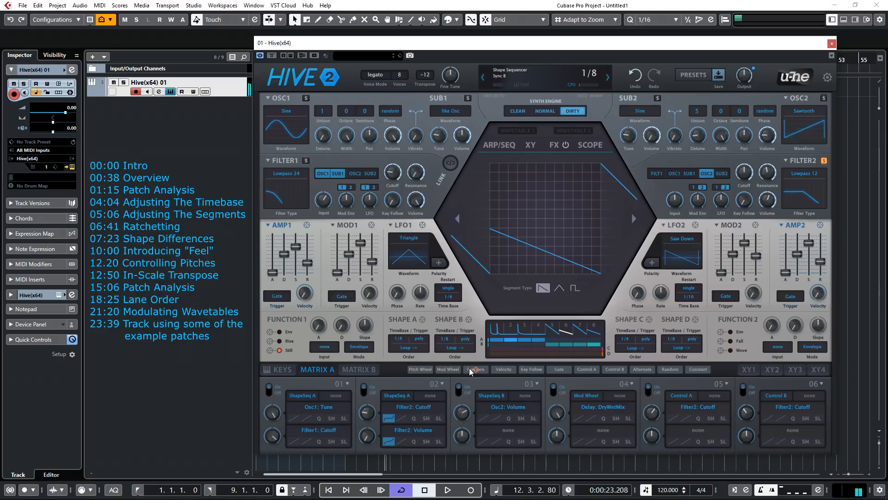
pyautogui.moveTo(495, 228); pyautogui.dragTo(497, 223)
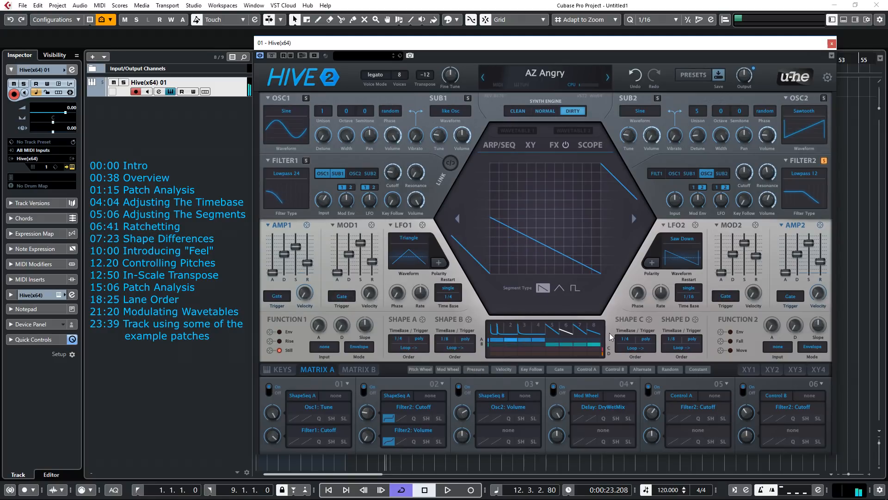
pyautogui.moveTo(495, 225); pyautogui.dragTo(496, 213)
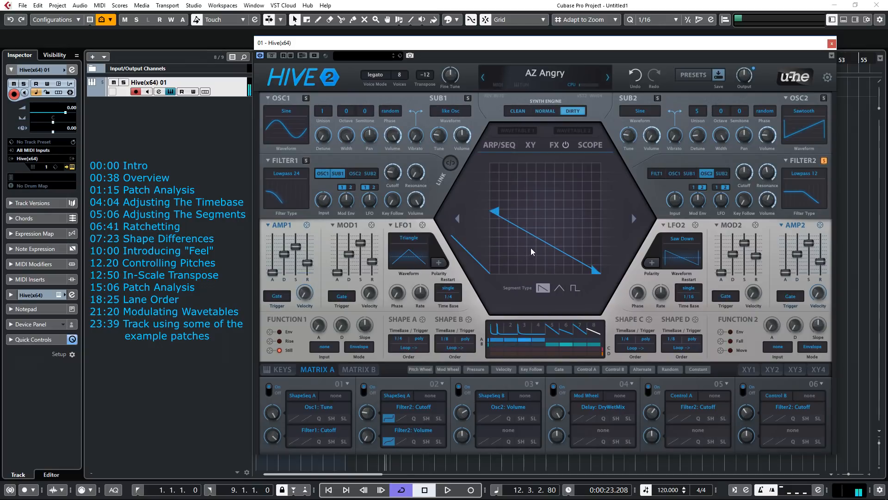
# Bend the slopes of segments 8 and 6 into concave decays
pyautogui.moveTo(531, 248); pyautogui.dragTo(528, 267)
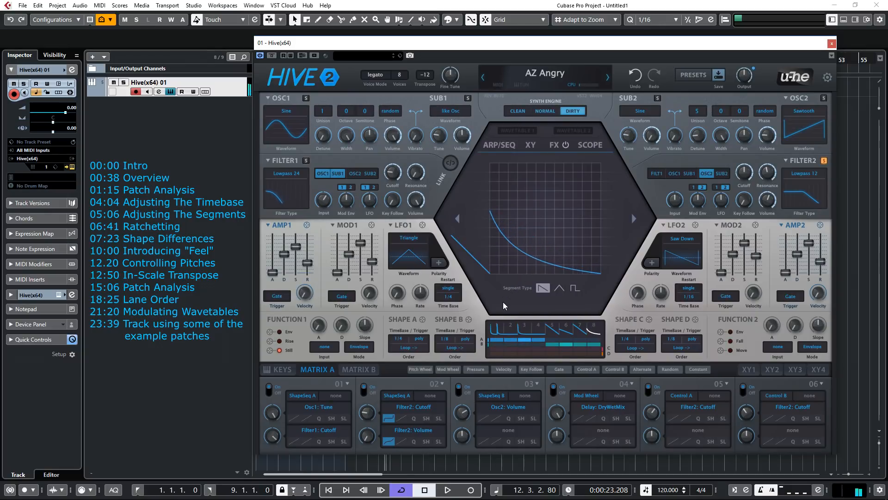
pyautogui.click(569, 332)
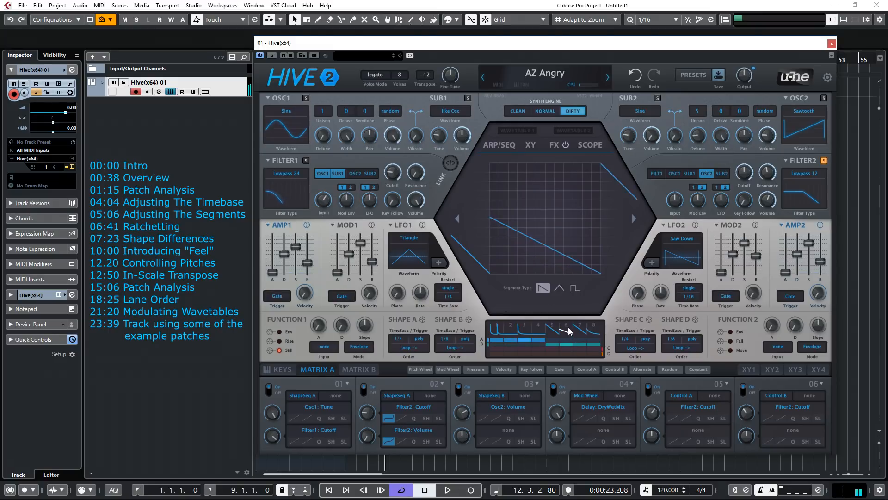
pyautogui.moveTo(520, 249); pyautogui.dragTo(510, 287)
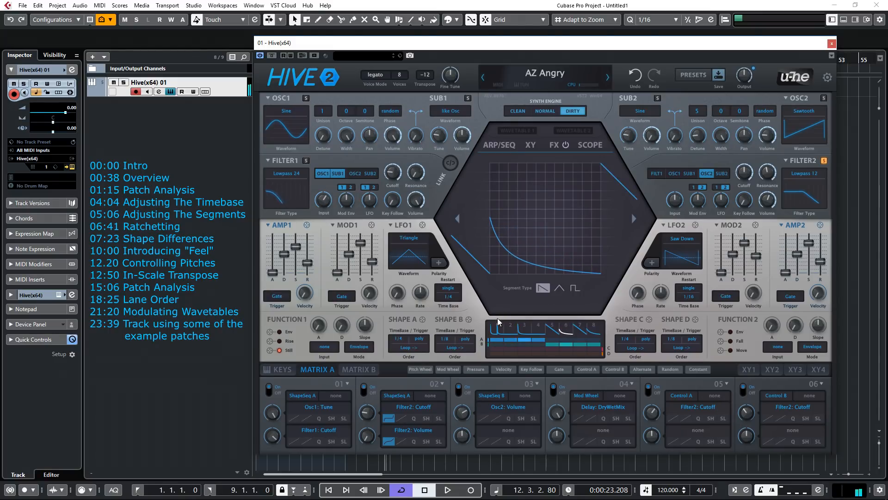
# Lower segment 8's start level all the way to zero so that the segment is flat
pyautogui.moveTo(499, 221)
pyautogui.mouseDown()
pyautogui.moveTo(498, 240)
pyautogui.moveTo(499, 221)
pyautogui.mouseUp()
pyautogui.click(594, 330)
pyautogui.moveTo(496, 222); pyautogui.dragTo(494, 229)
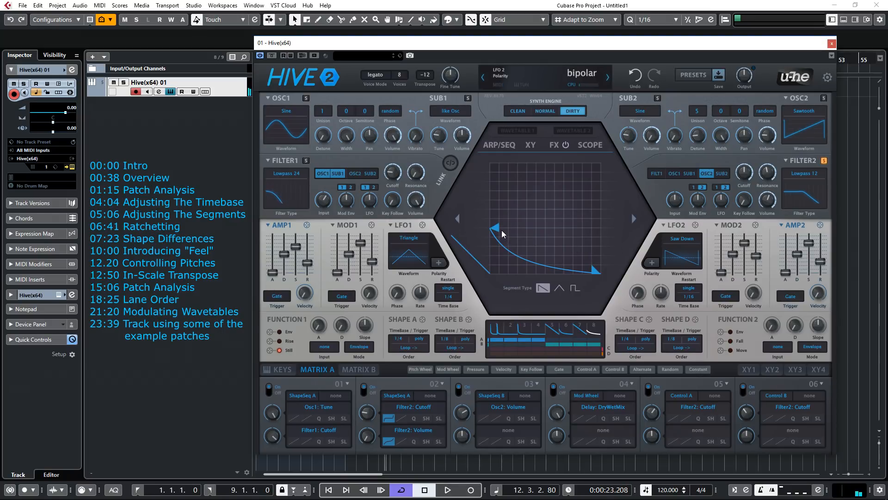
pyautogui.moveTo(499, 229); pyautogui.dragTo(492, 299)
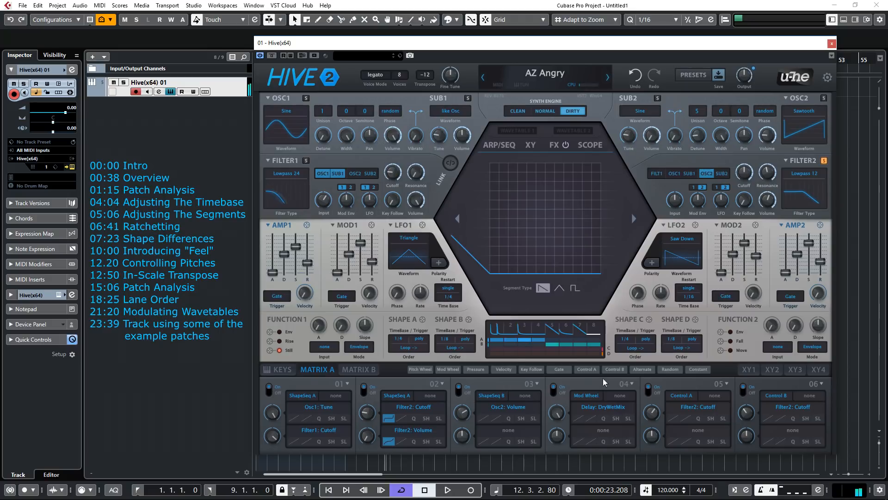
# Raise segment 6's start level to maximum and straighten its concave curve into a linear slope
pyautogui.click(564, 329)
pyautogui.moveTo(499, 215); pyautogui.dragTo(496, 160)
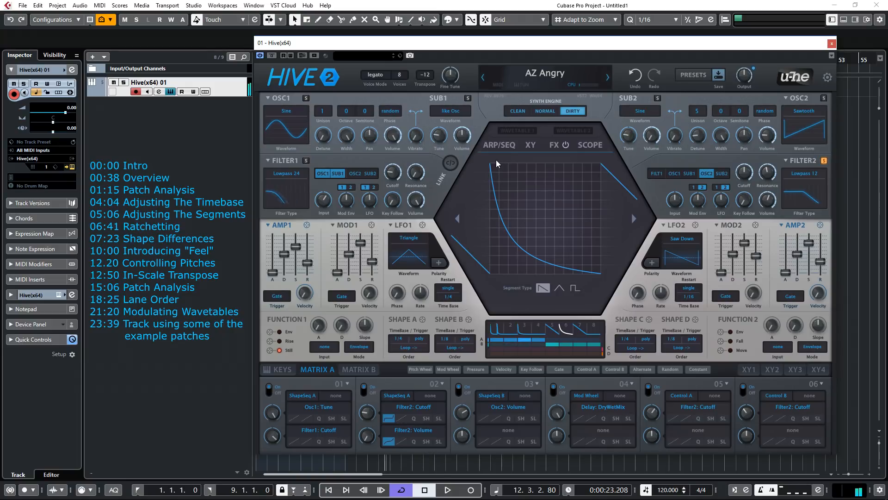
pyautogui.moveTo(540, 245); pyautogui.dragTo(560, 171)
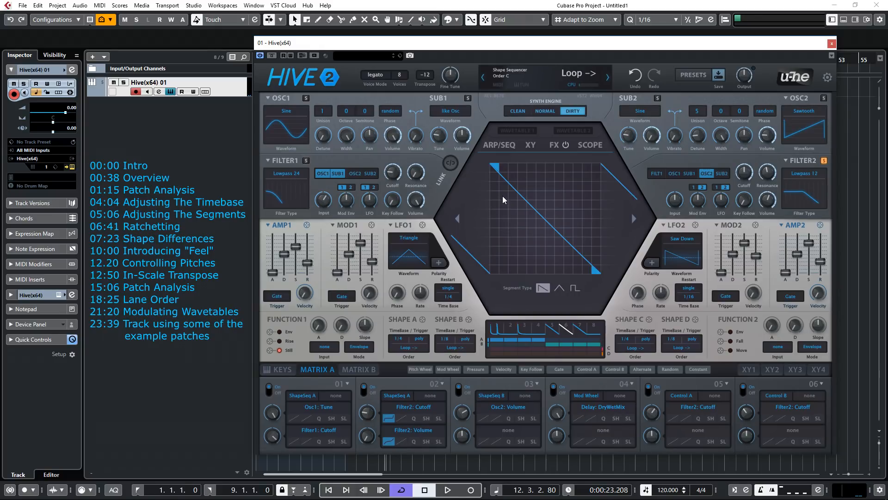
# Flatten segment 6 at zero and raise its end and start levels together in two stages to about 70%
pyautogui.moveTo(494, 174); pyautogui.dragTo(472, 283)
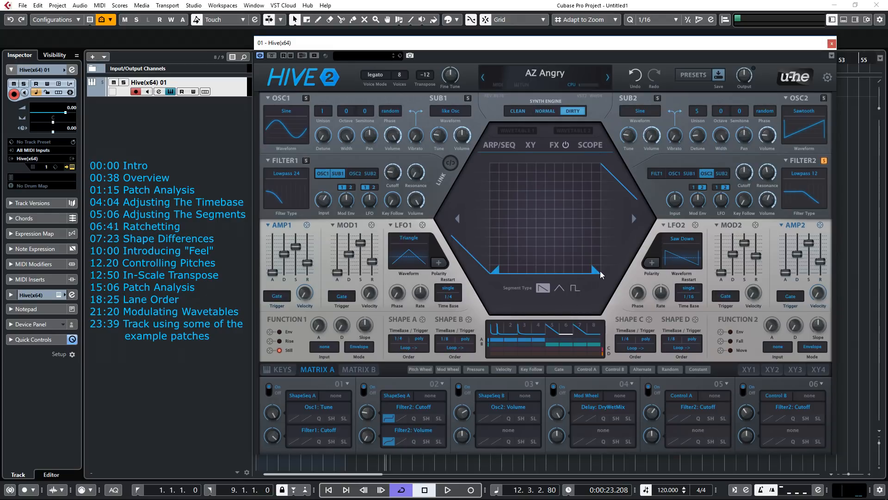
pyautogui.moveTo(594, 270); pyautogui.dragTo(597, 227)
pyautogui.moveTo(497, 269); pyautogui.dragTo(500, 224)
pyautogui.moveTo(594, 230); pyautogui.dragTo(597, 198)
pyautogui.moveTo(493, 228); pyautogui.dragTo(496, 194)
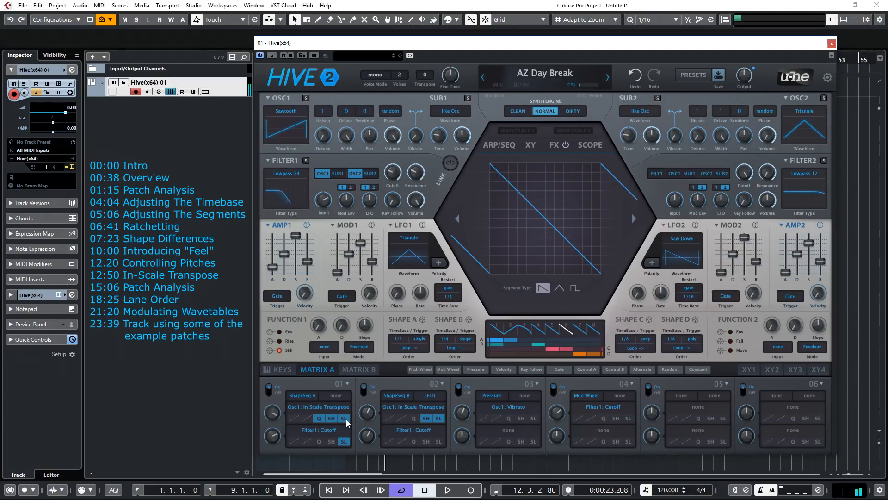
# Try switching off the scale notes C#, D#, F# and G# used by In Scale Transpose, and return to modulation matrix A
pyautogui.click(283, 369)
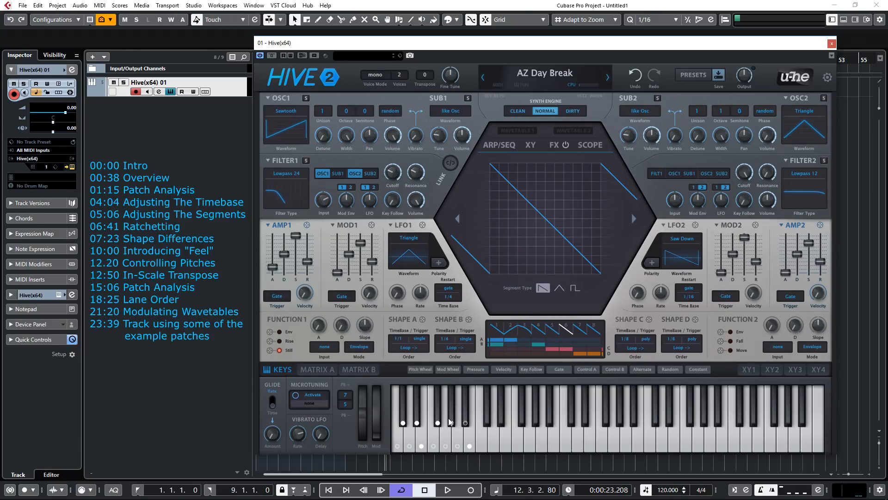
pyautogui.click(422, 447)
pyautogui.click(403, 423)
pyautogui.click(417, 423)
pyautogui.click(439, 423)
pyautogui.click(451, 423)
pyautogui.click(328, 373)
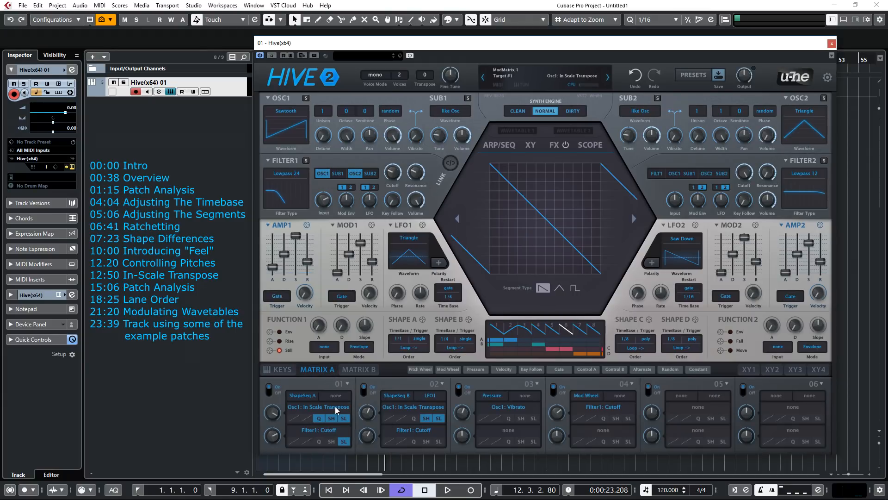
# Show the scale keyboard and reload the AZ Day Break preset by stepping to the next preset and back
pyautogui.click(291, 372)
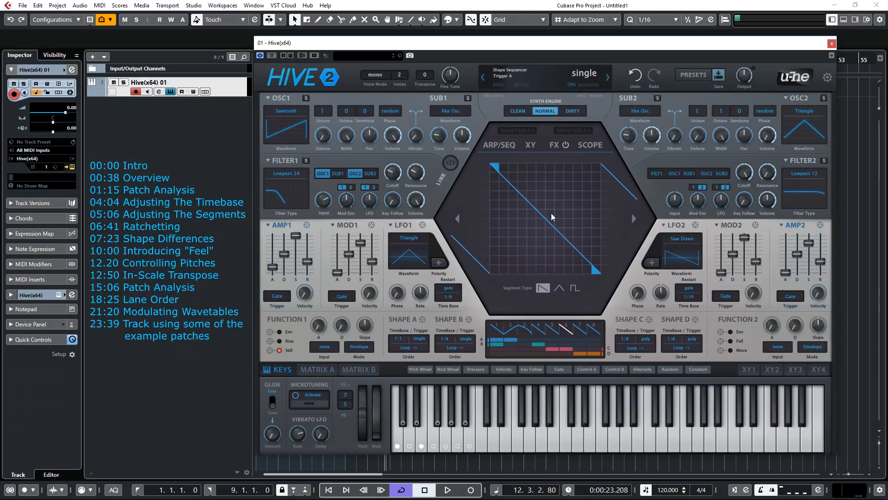
pyautogui.click(608, 78)
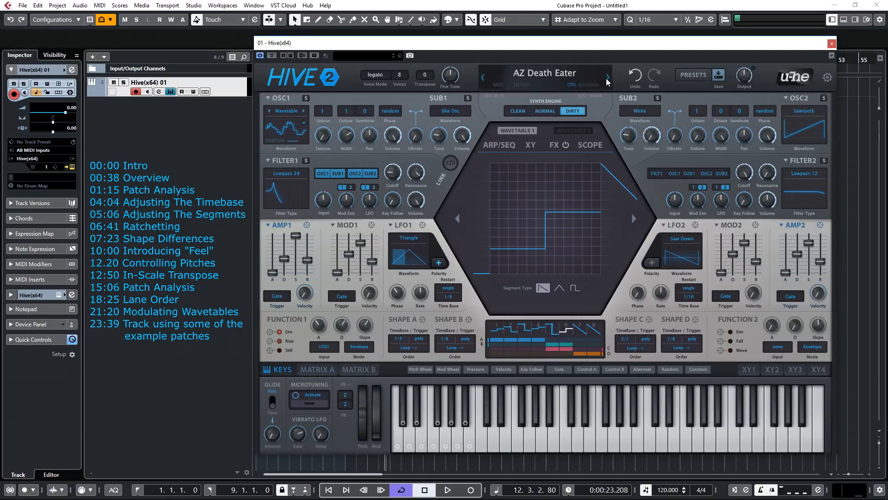
pyautogui.click(481, 78)
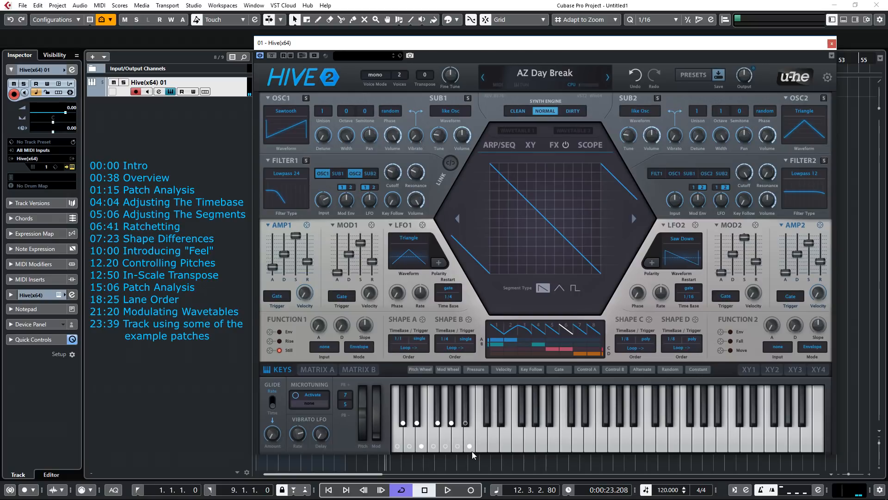
# Set LFO1's rate to 1.60 and reset both modulation depths of matrix slot 1 to zero
pyautogui.click(317, 369)
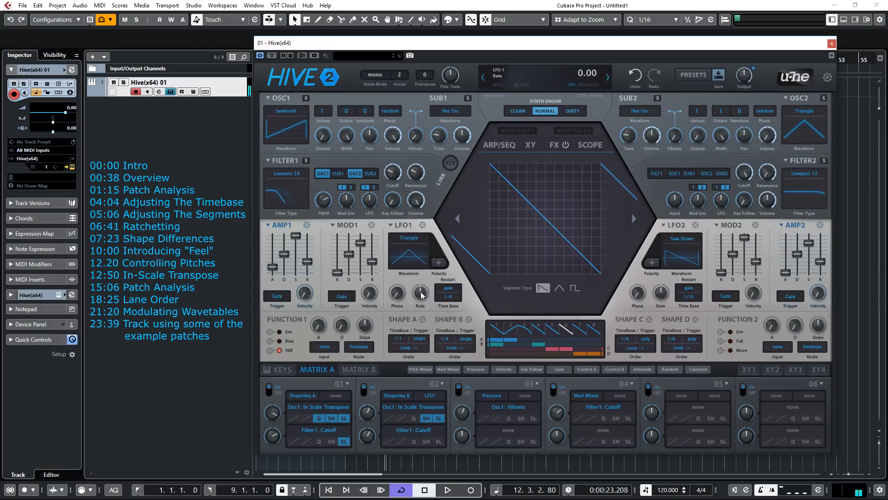
pyautogui.moveTo(420, 283); pyautogui.dragTo(421, 288)
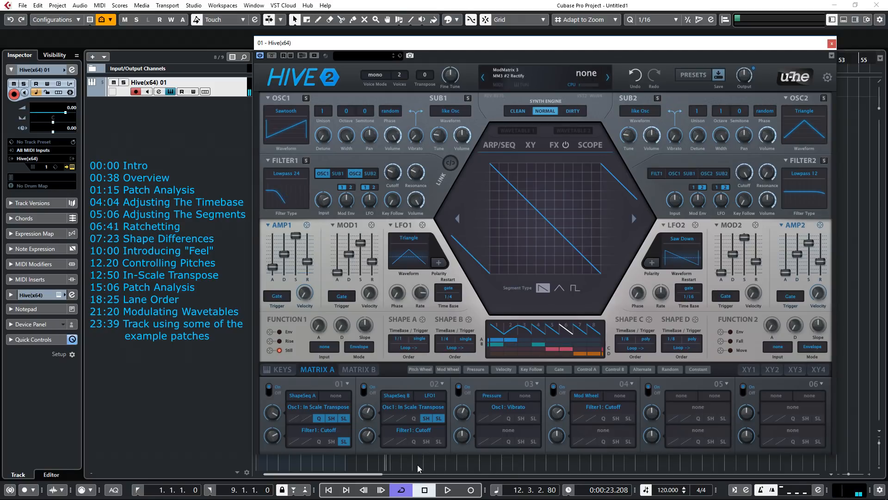
pyautogui.doubleClick(273, 415)
pyautogui.doubleClick(275, 440)
pyautogui.moveTo(426, 304); pyautogui.dragTo(421, 306)
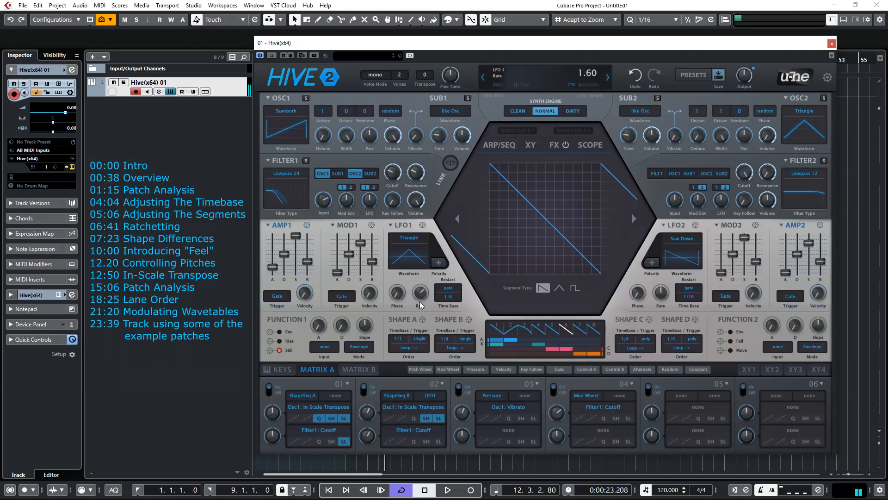
# Increase the Filter1 Cutoff depth in matrix slot 1 and raise LFO1's rate further
pyautogui.moveTo(274, 442); pyautogui.dragTo(272, 433)
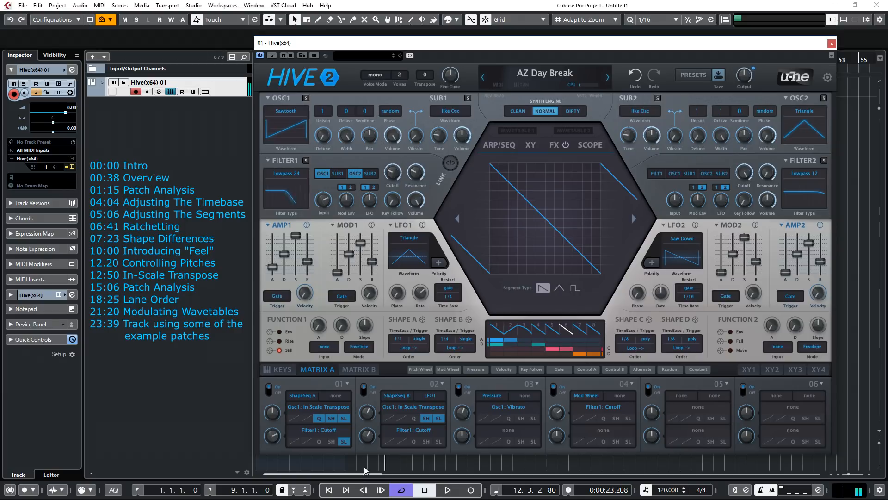
pyautogui.moveTo(418, 297); pyautogui.dragTo(418, 291)
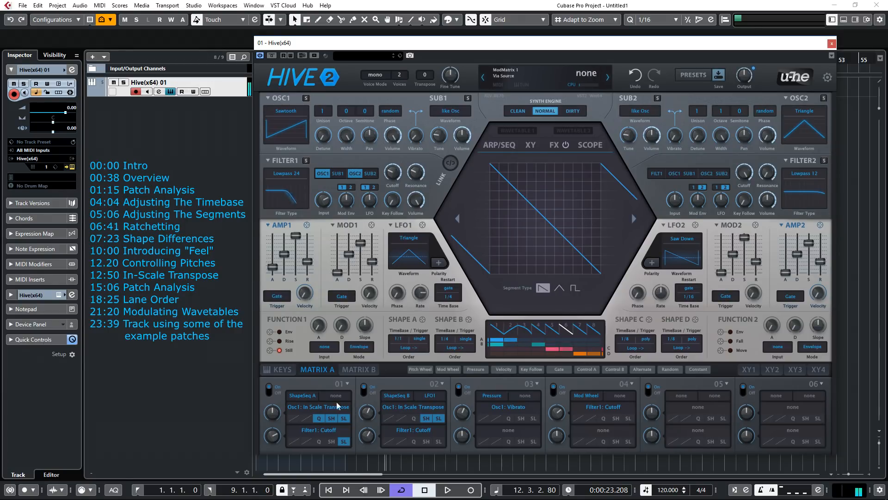
pyautogui.moveTo(270, 400); pyautogui.dragTo(270, 400)
pyautogui.moveTo(271, 437); pyautogui.dragTo(271, 437)
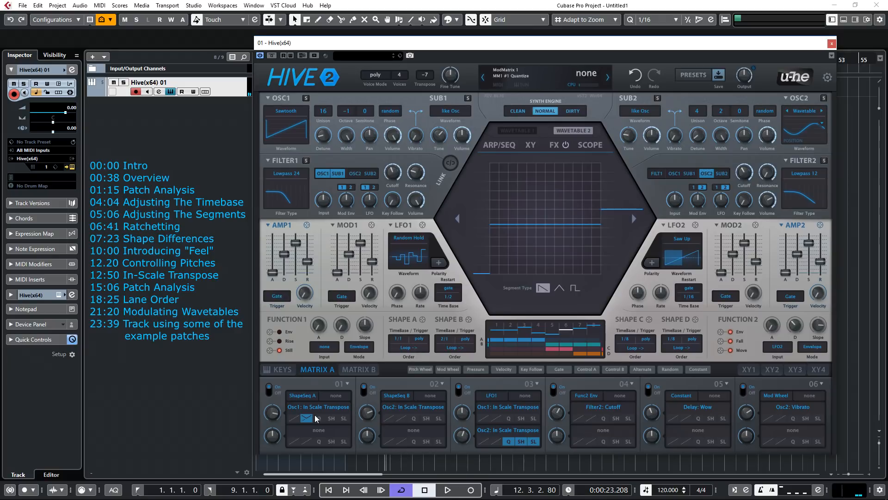
# Check the preset's scale notes and matrix A, solo Filter1 and select segment 3 of the shape sequencer
pyautogui.click(284, 369)
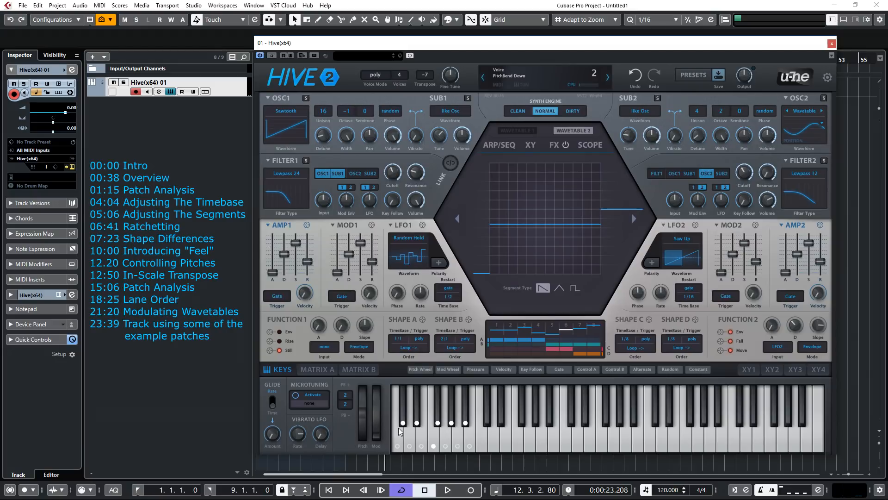
pyautogui.click(323, 370)
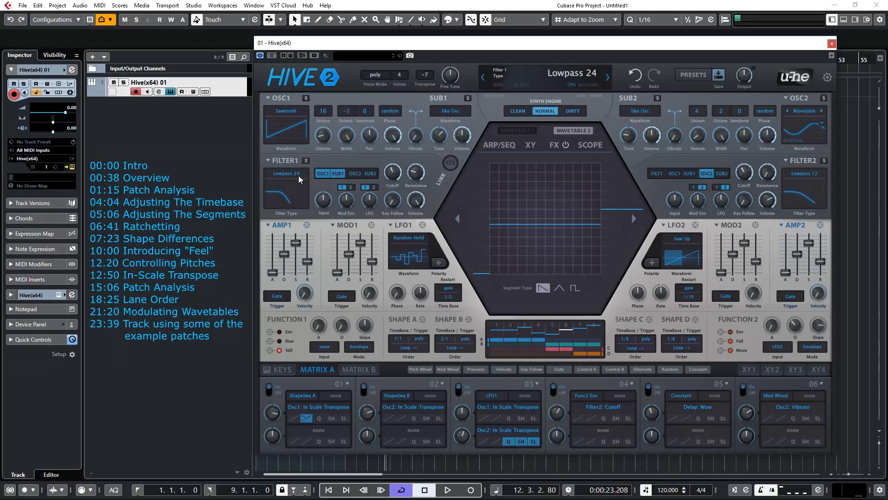
pyautogui.click(305, 162)
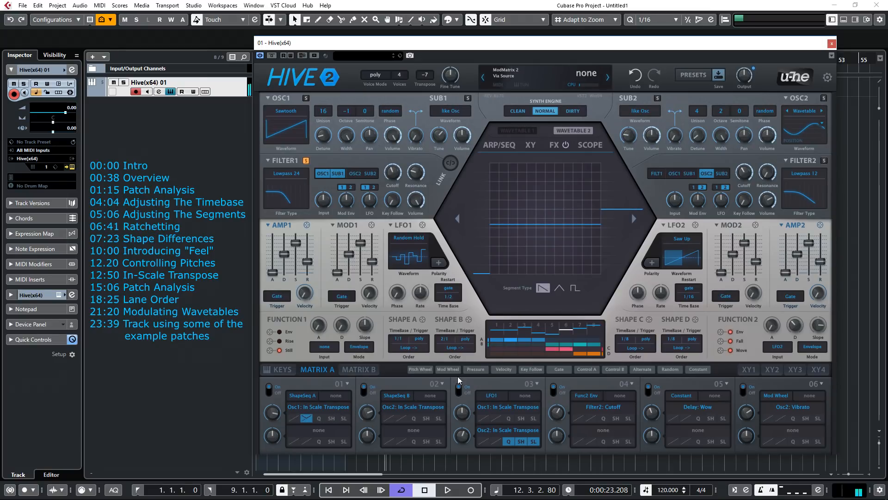
pyautogui.click(521, 332)
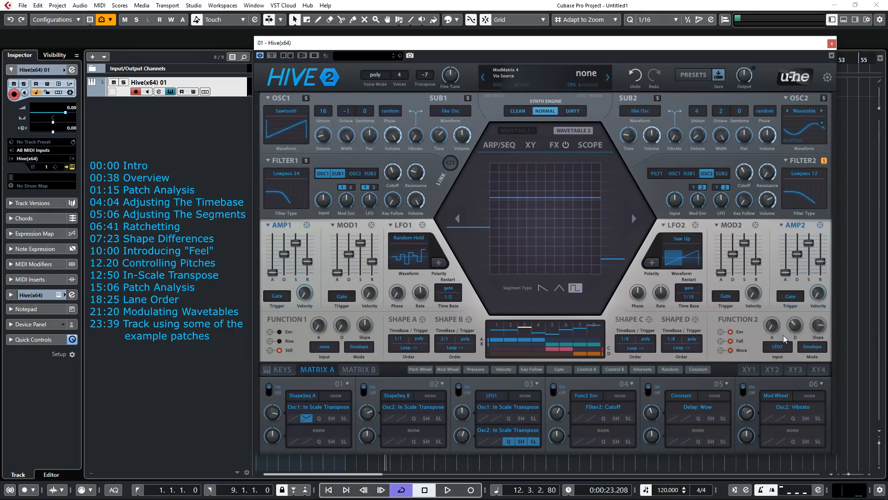
# Switch off matrix slot 4 and increase the Osc2 In Scale Transpose depth in slot 3
pyautogui.click(553, 392)
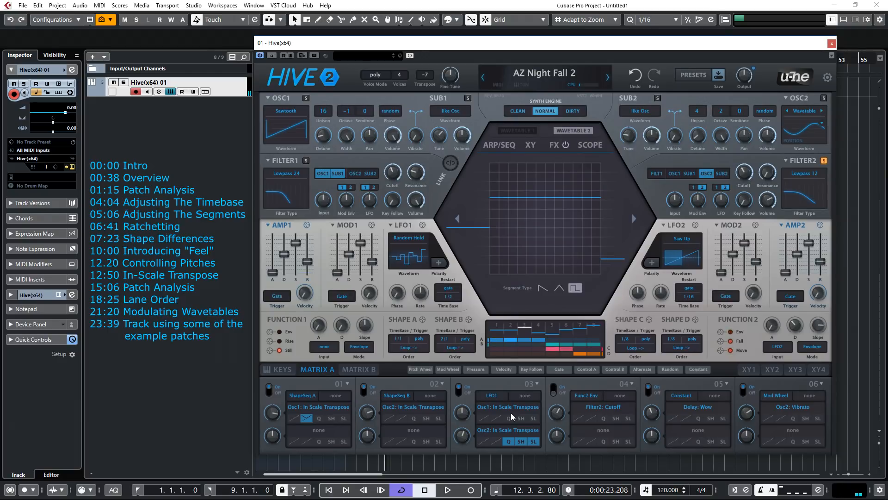
pyautogui.moveTo(464, 443)
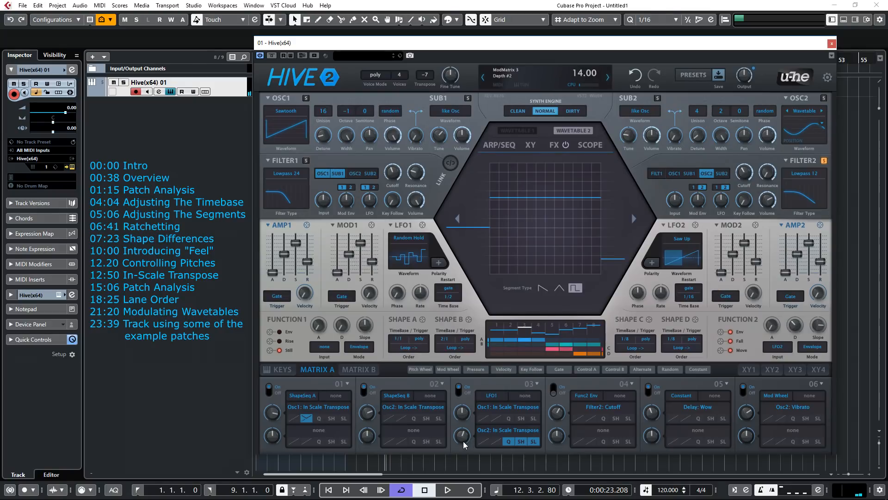
pyautogui.moveTo(465, 443); pyautogui.dragTo(465, 435)
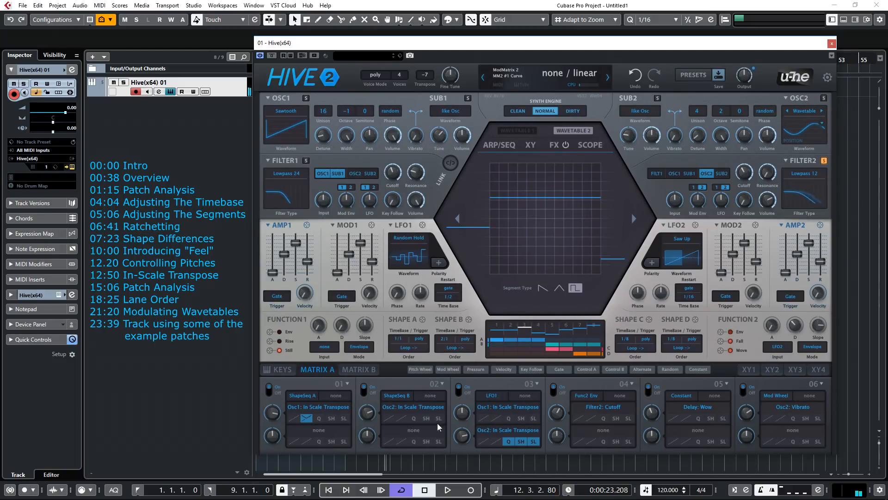
# Turn off Filter2's solo
pyautogui.click(823, 162)
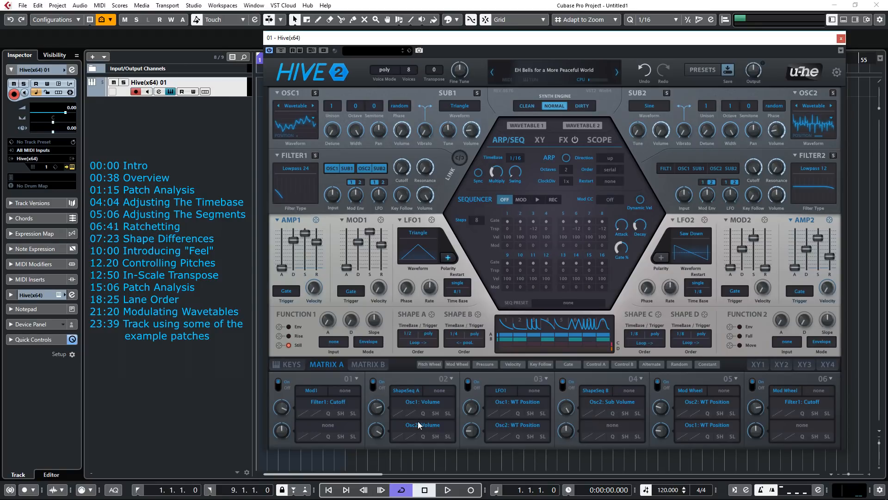
# Switch Shape A's order through <- pooL, Random, One Shot and One By One, ending on One Random
pyautogui.click(294, 365)
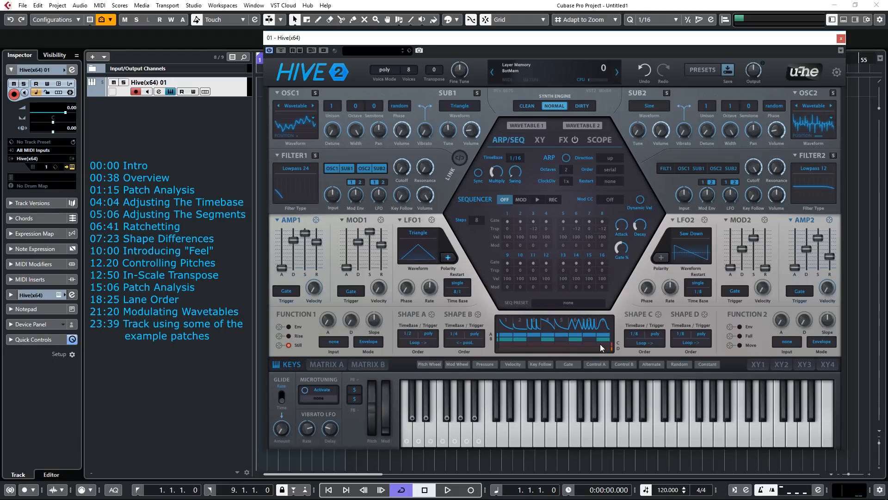
pyautogui.click(425, 346)
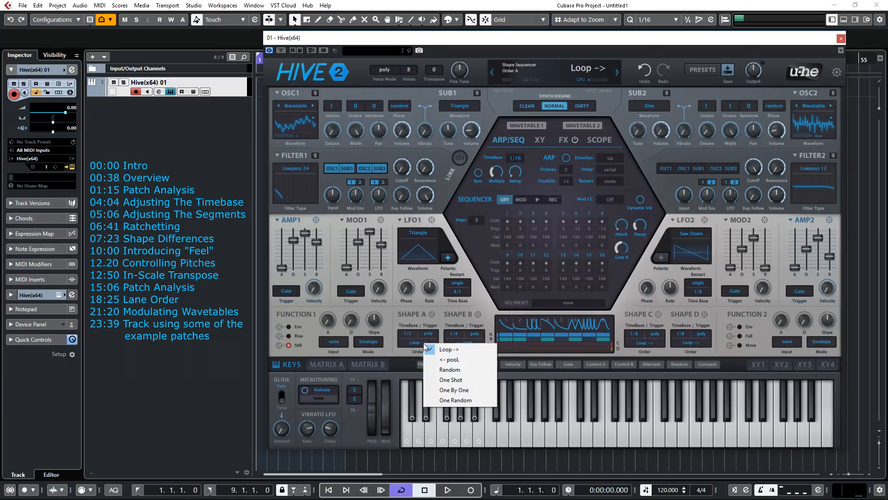
pyautogui.click(442, 360)
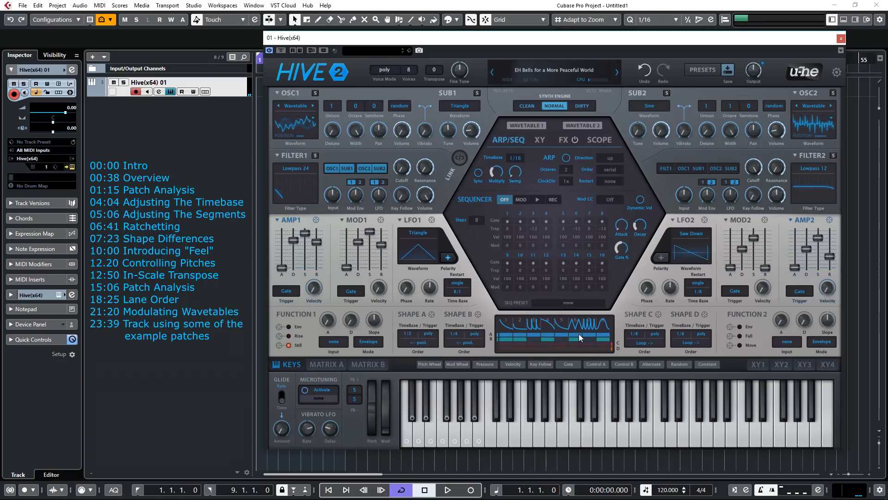
pyautogui.click(422, 346)
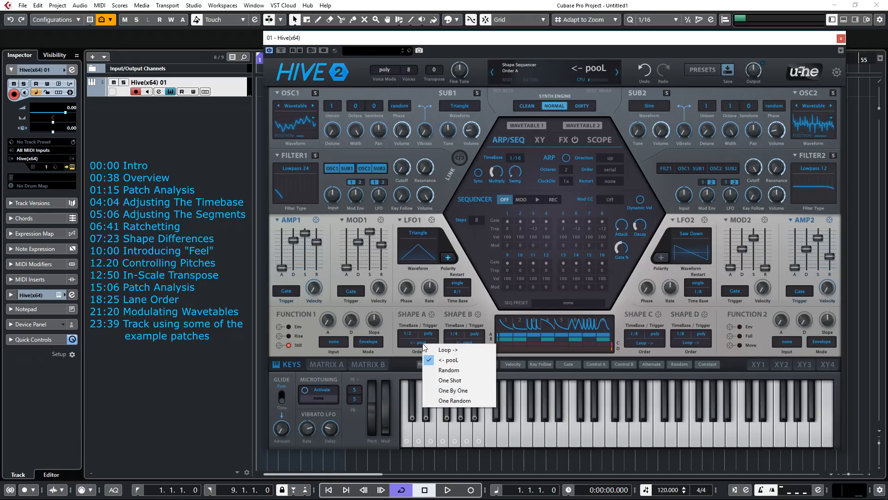
pyautogui.click(446, 369)
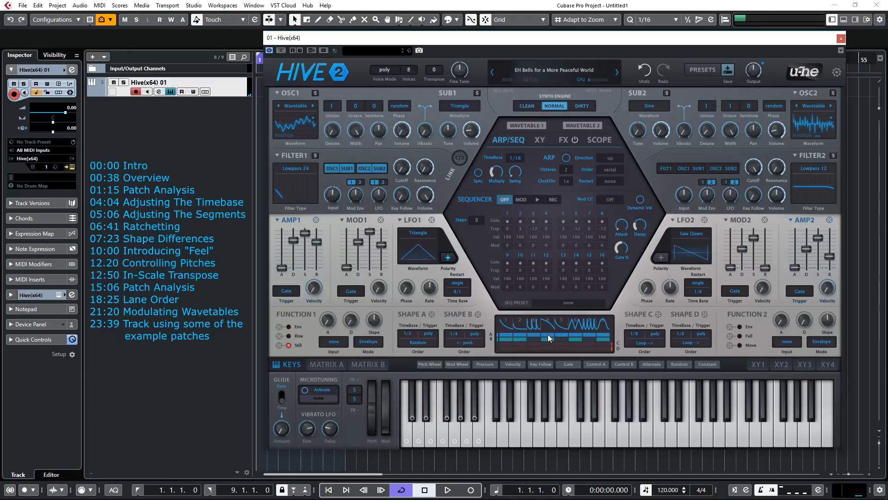
pyautogui.click(423, 344)
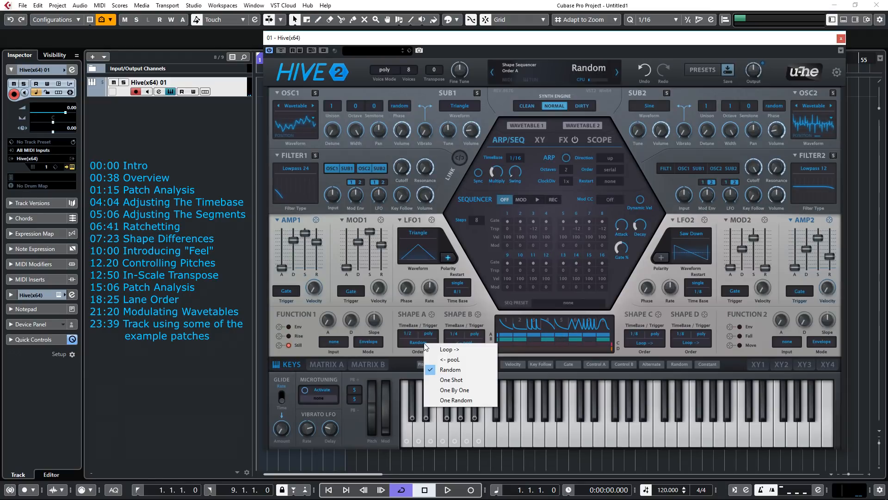
pyautogui.click(463, 380)
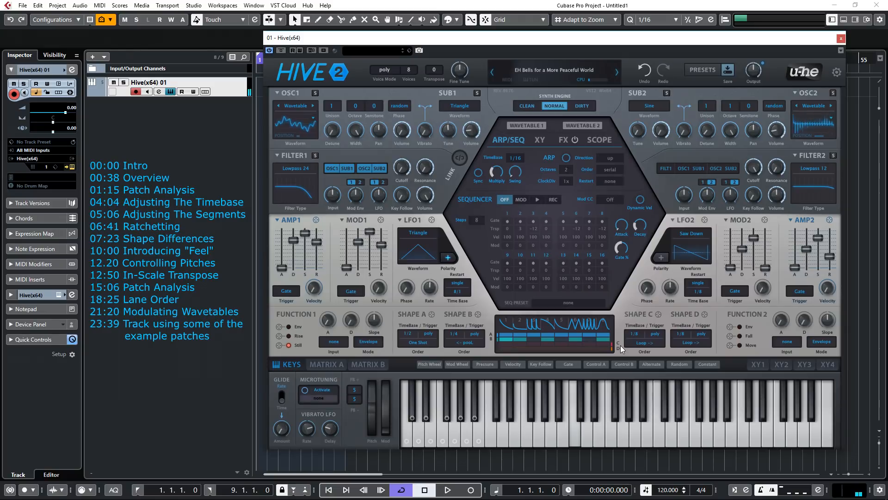
pyautogui.click(421, 342)
pyautogui.click(456, 389)
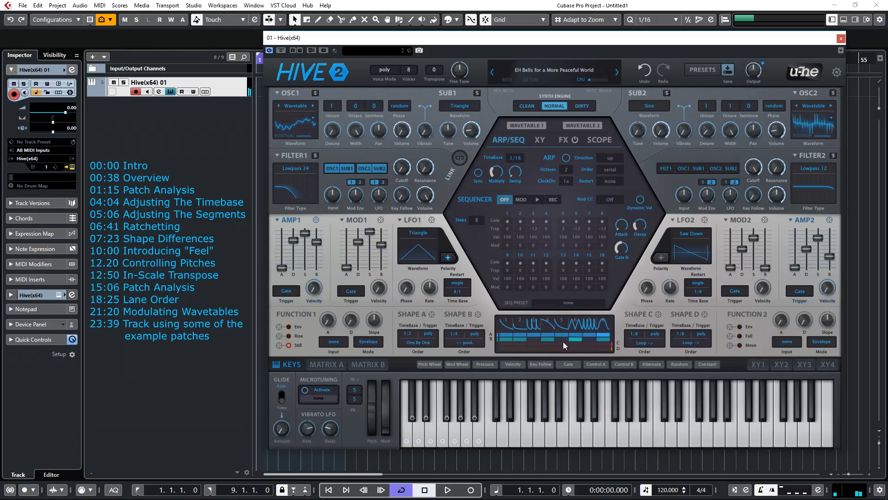
pyautogui.click(428, 345)
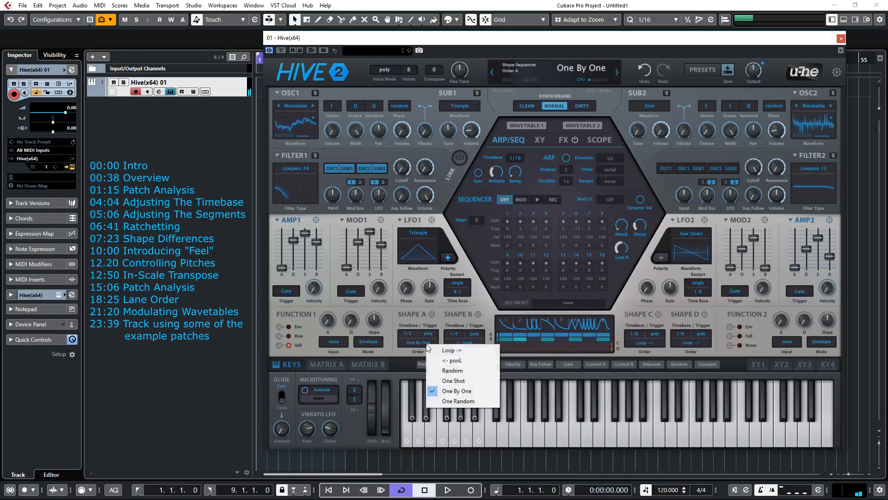
pyautogui.click(452, 402)
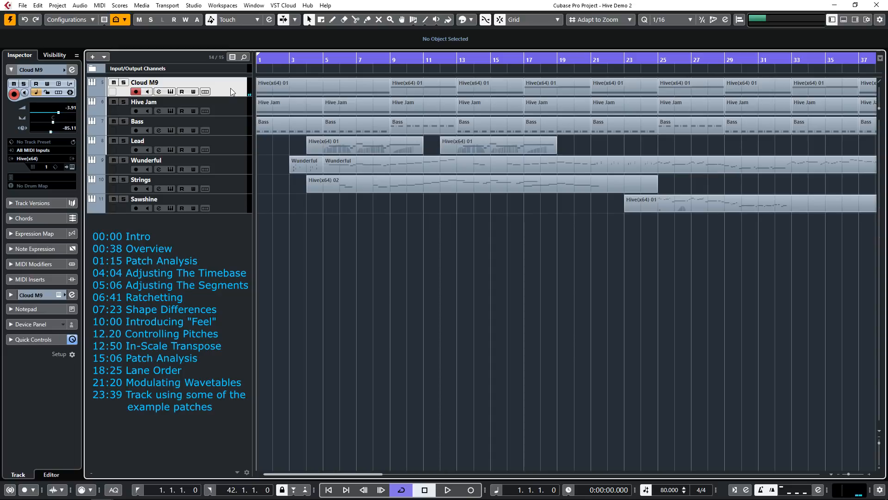
# Audition the Hive Jam, Bass, Lead, Wunderful, Strings and Sawshine tracks one by one, and play the full arrangement from bar 1
pyautogui.click(233, 112)
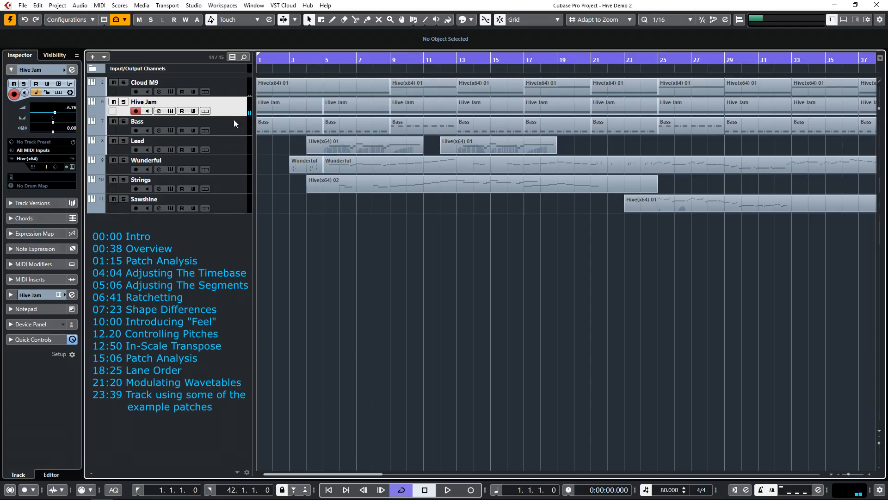
pyautogui.click(235, 131)
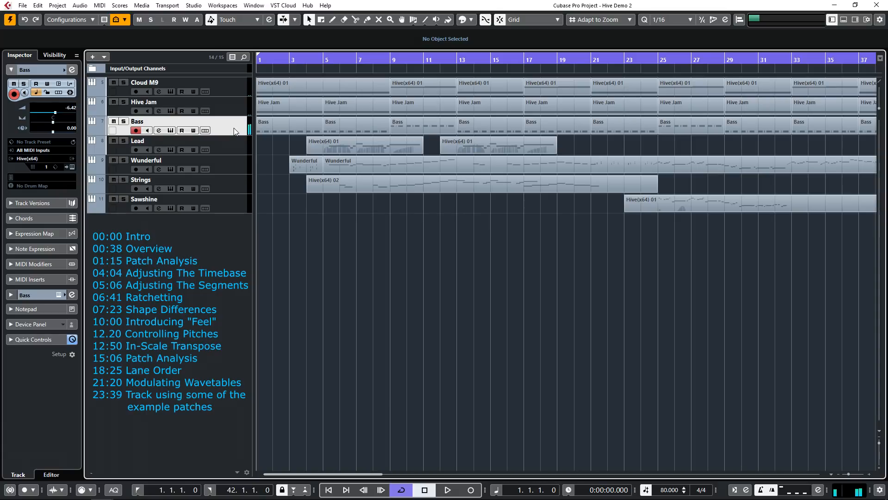
pyautogui.click(238, 152)
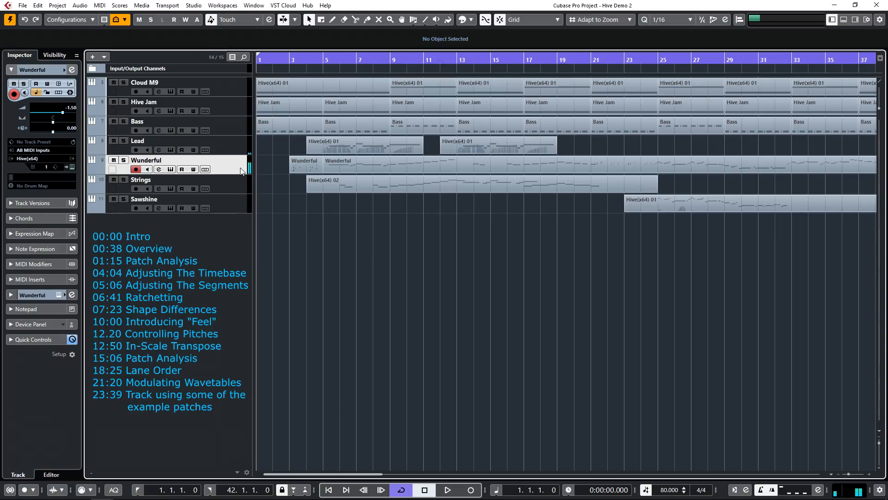
pyautogui.click(221, 181)
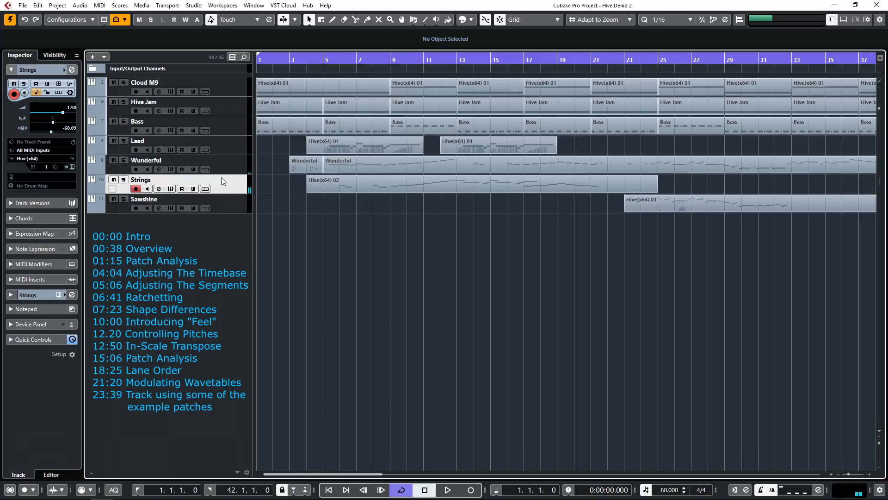
pyautogui.click(228, 209)
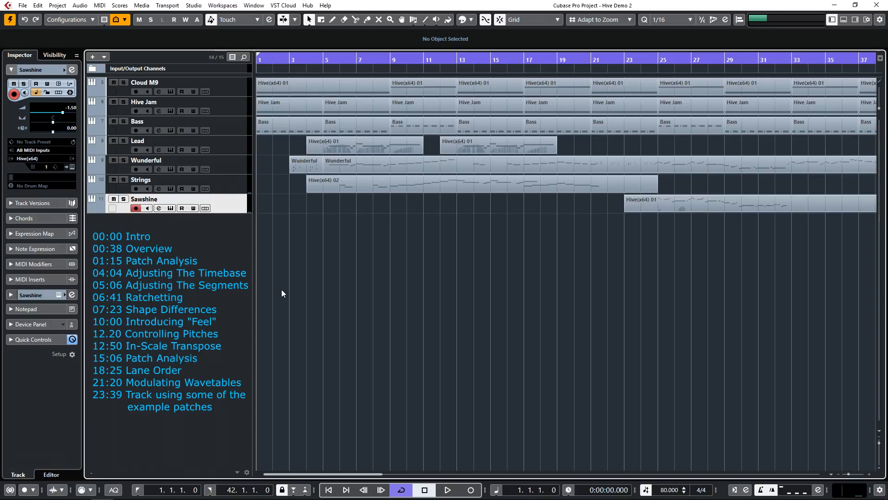
pyautogui.press('space')
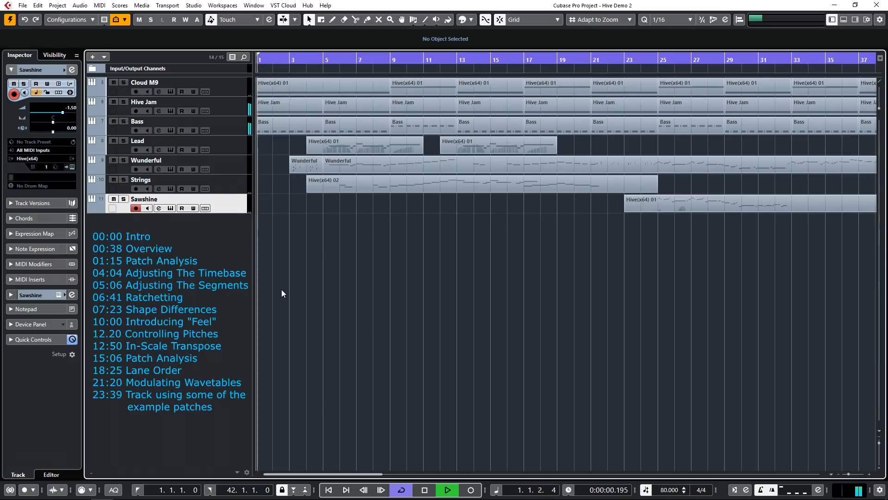